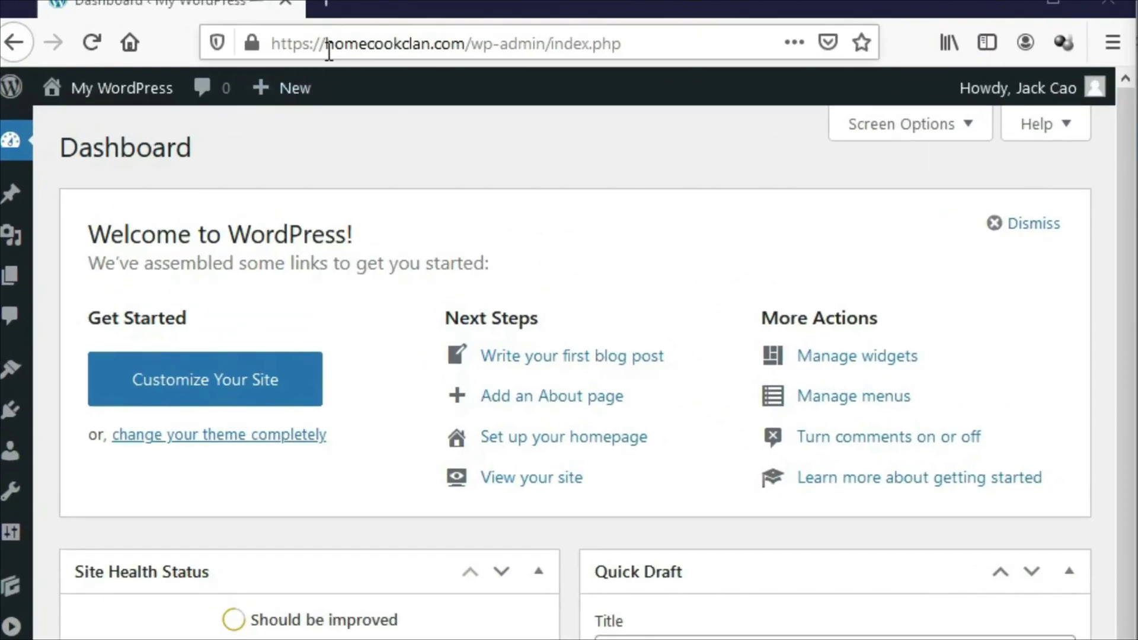
Step: Highlight the site's domain in both windows and show the installed plugins list
left_click_drag(163, 30, 227, 29)
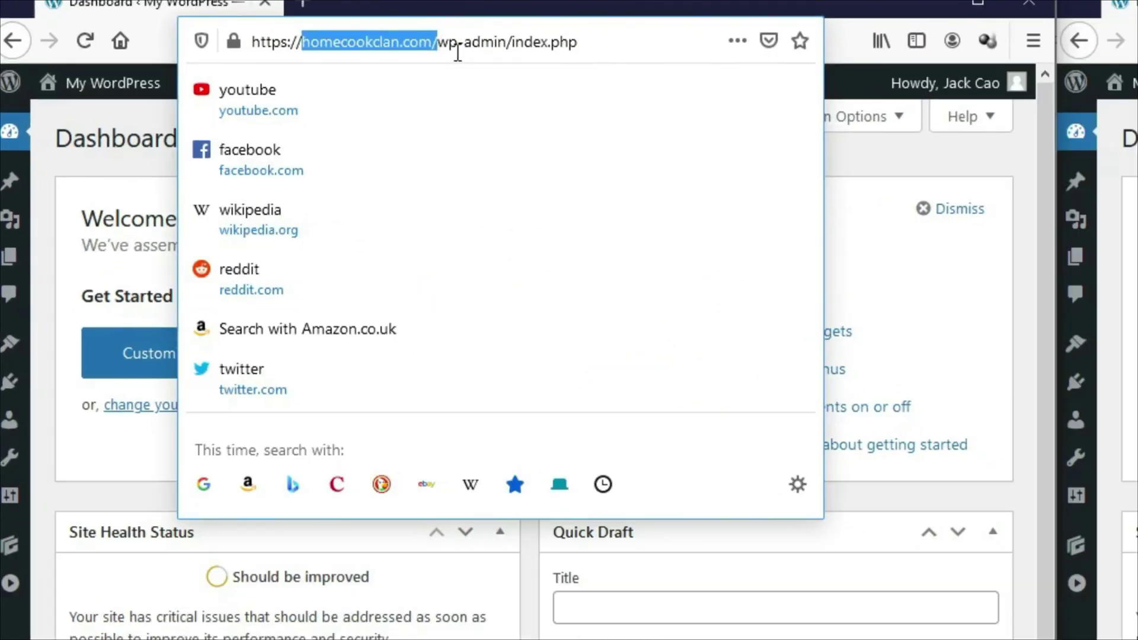
left_click(184, 61)
left_click_drag(325, 45, 497, 43)
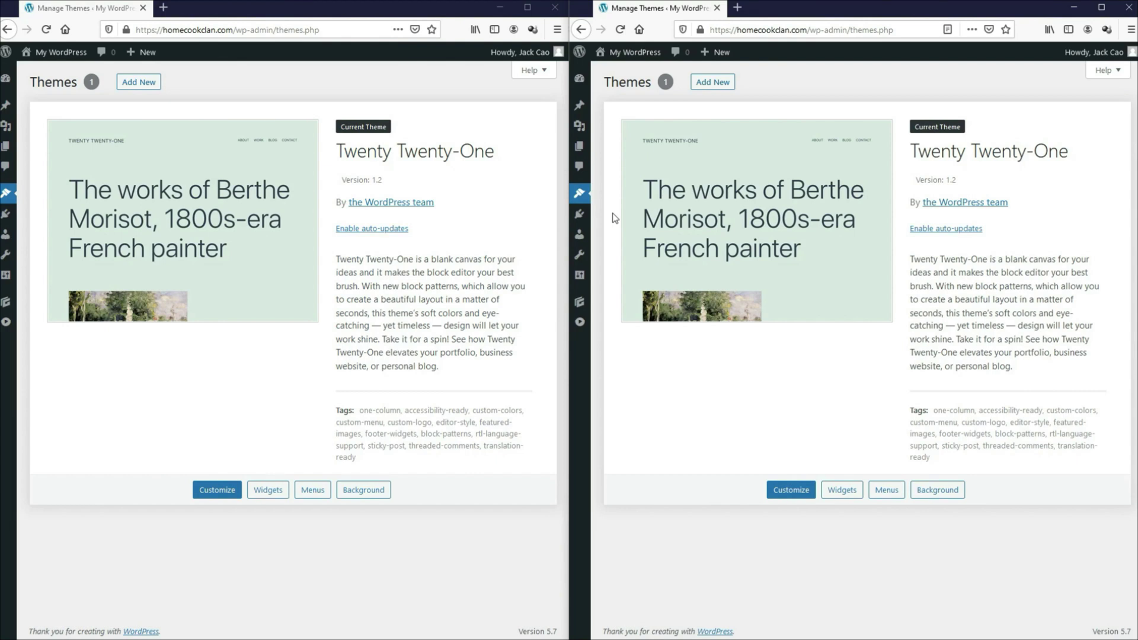
left_click(579, 213)
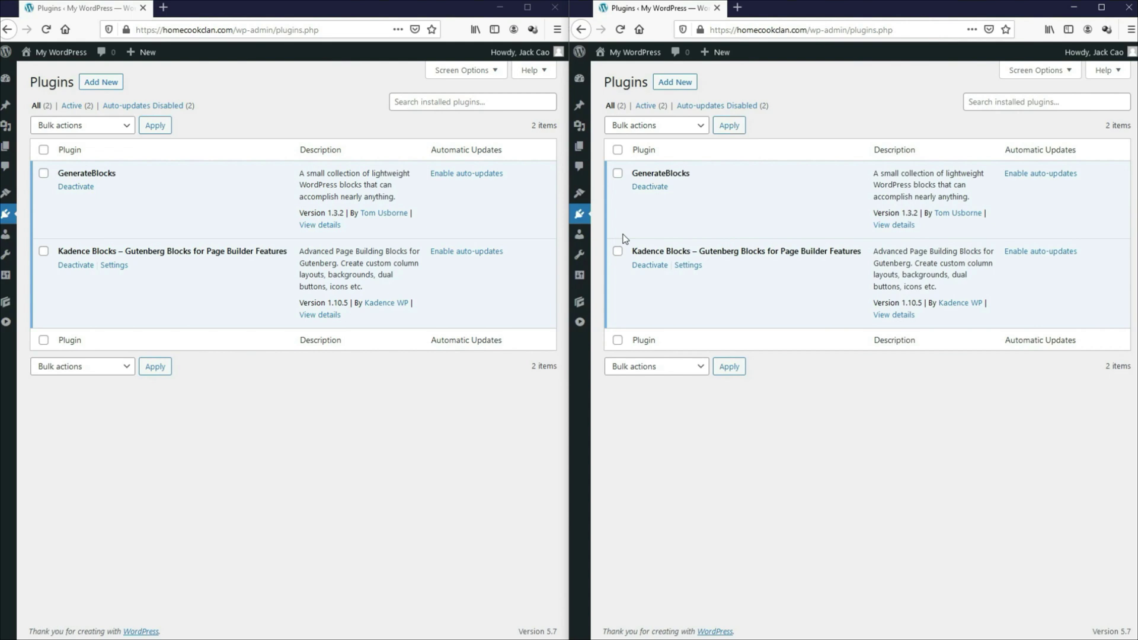
Step: Start new pages in both windows, then title one 'Generate Blocks' and publish it
mouse_move(6, 146)
left_click(41, 183)
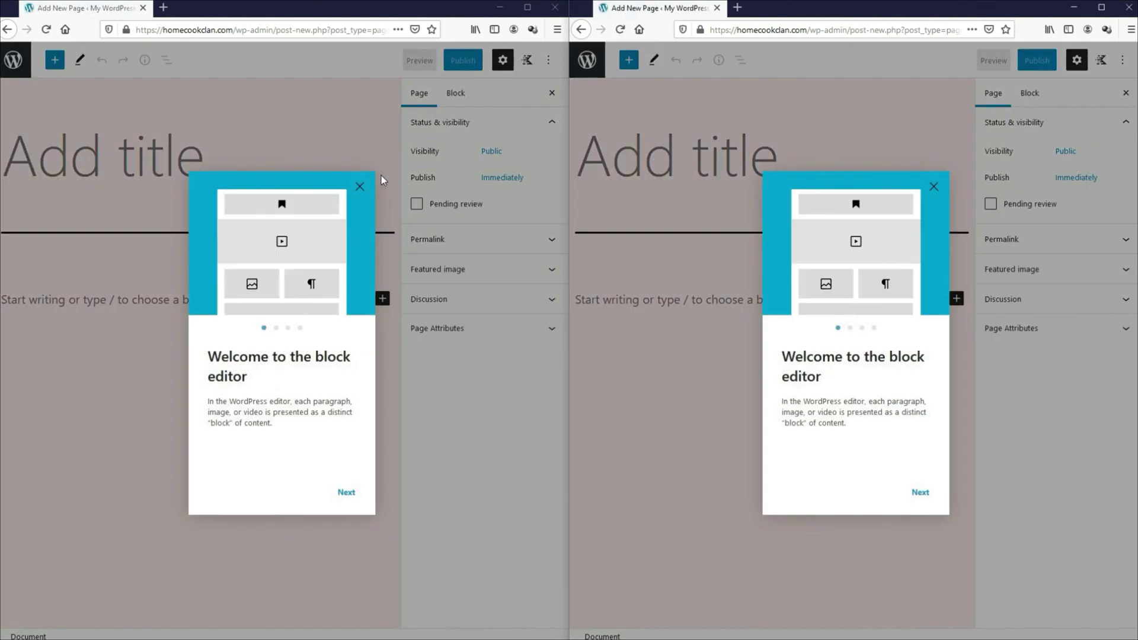
left_click(382, 176)
left_click(192, 166)
type("Generate Blocks")
left_click(463, 61)
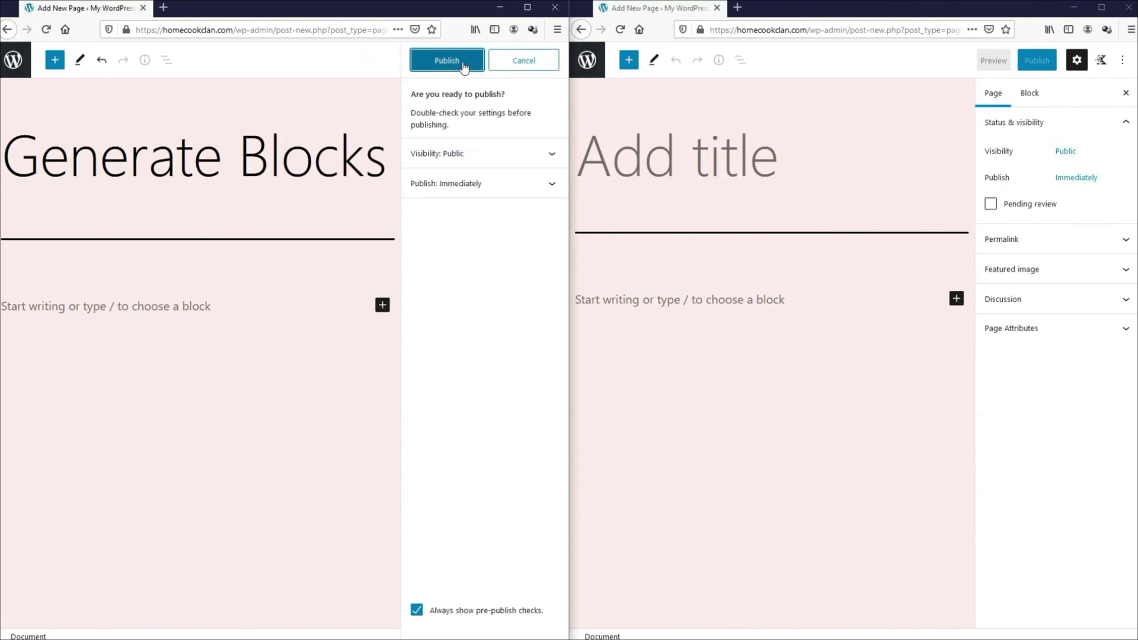
left_click(463, 61)
Step: Title the second page 'Kadence Blocks' and publish it
left_click(604, 152)
type("Kadence Blocks")
left_click(1036, 62)
left_click(1036, 62)
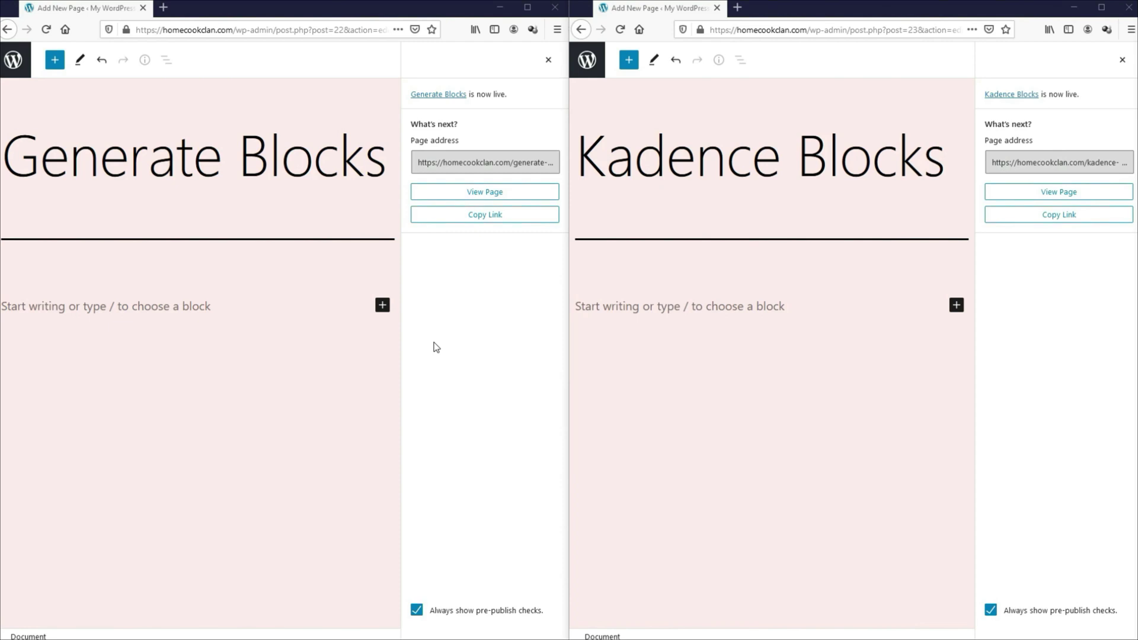
Step: Insert a GenerateBlocks Container block from the full block library
left_click(383, 305)
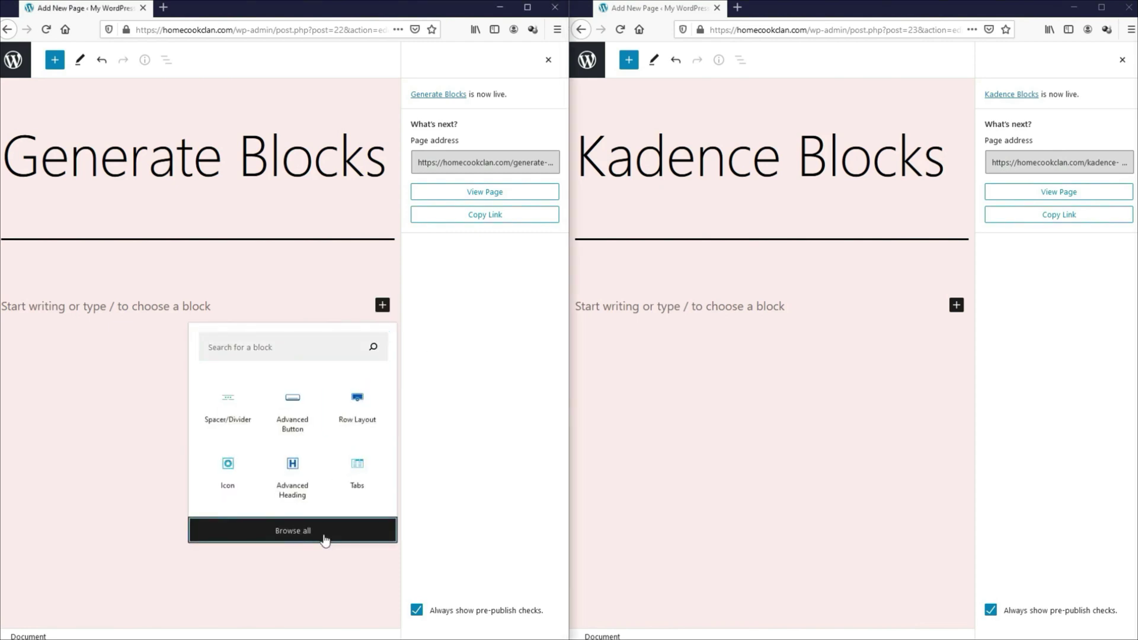
left_click(292, 528)
left_click_drag(199, 220, 197, 269)
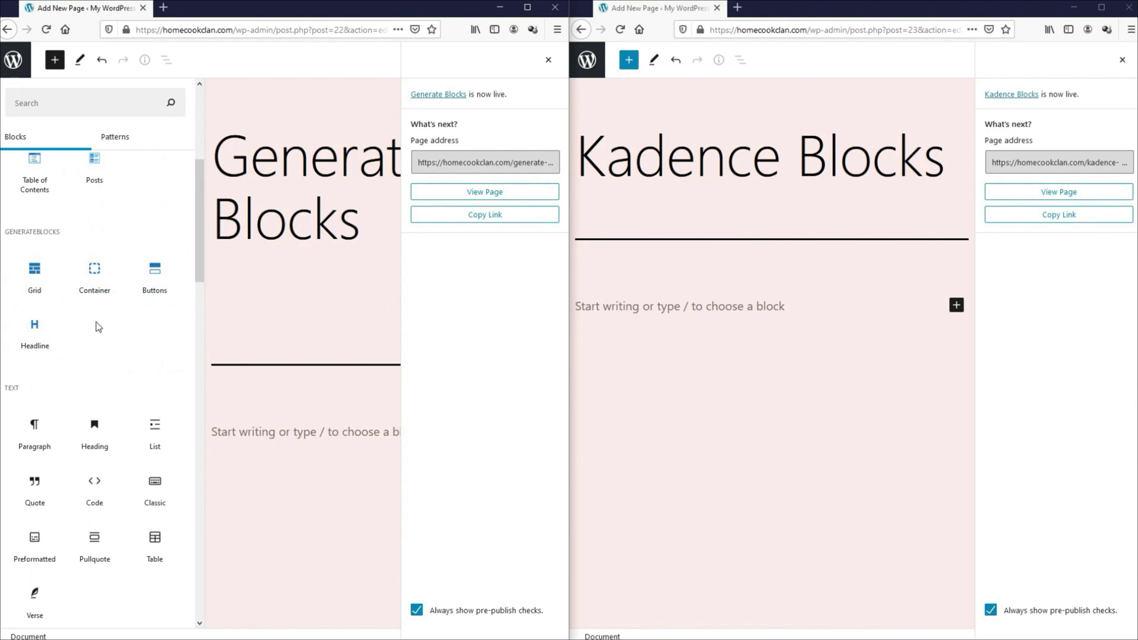
left_click(88, 273)
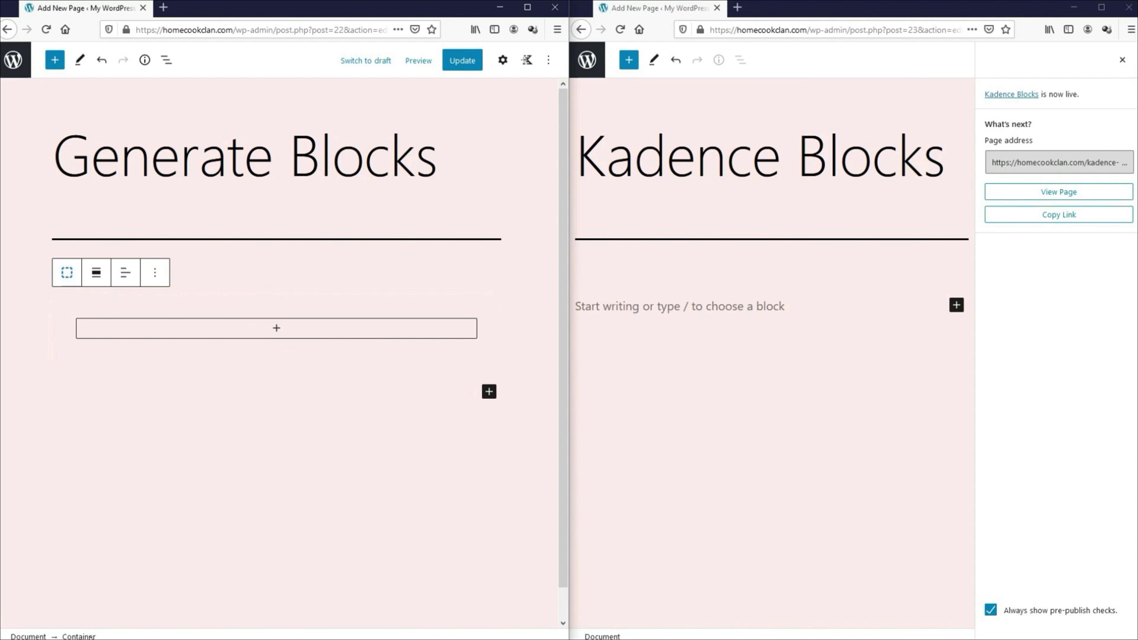
Step: Upload Image Background.jpg and apply it as the container's background image
left_click(502, 60)
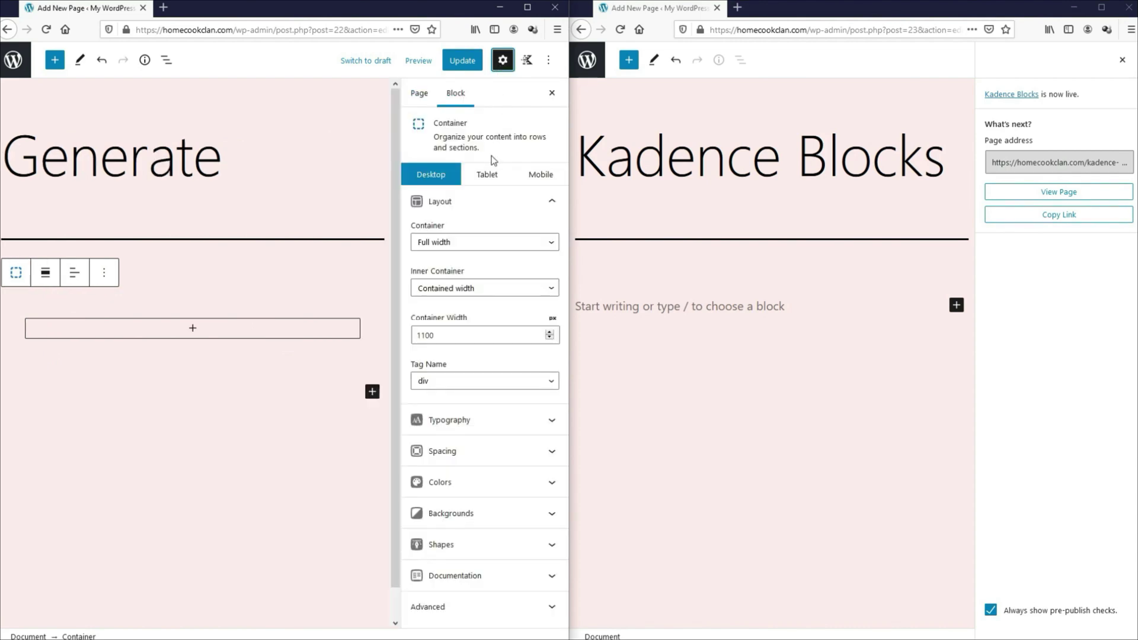
left_click(466, 513)
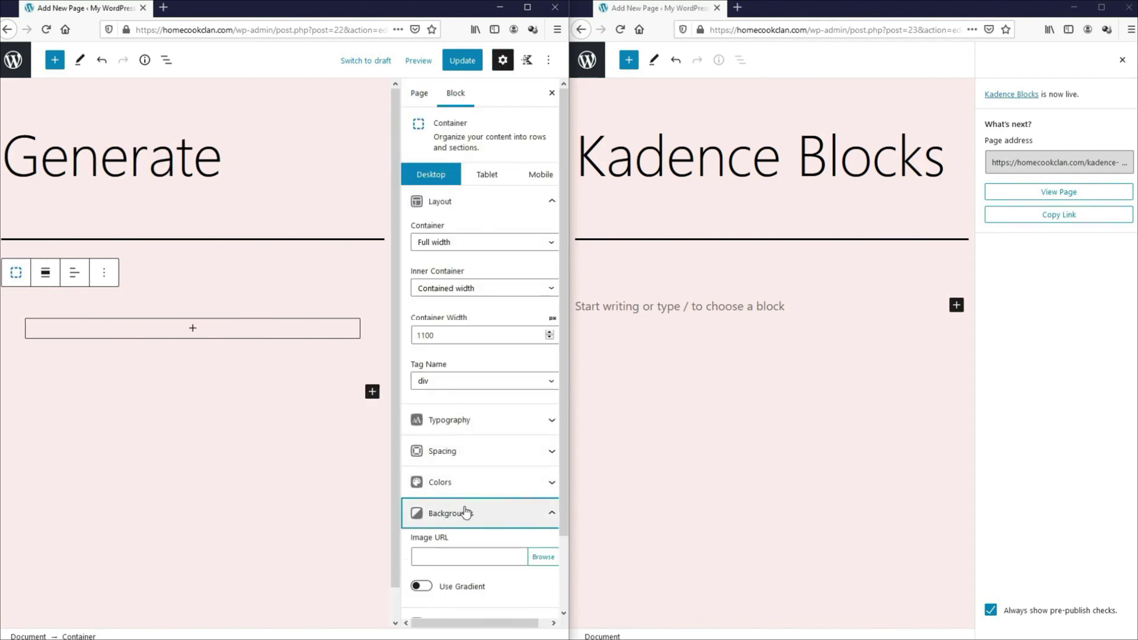
left_click(543, 557)
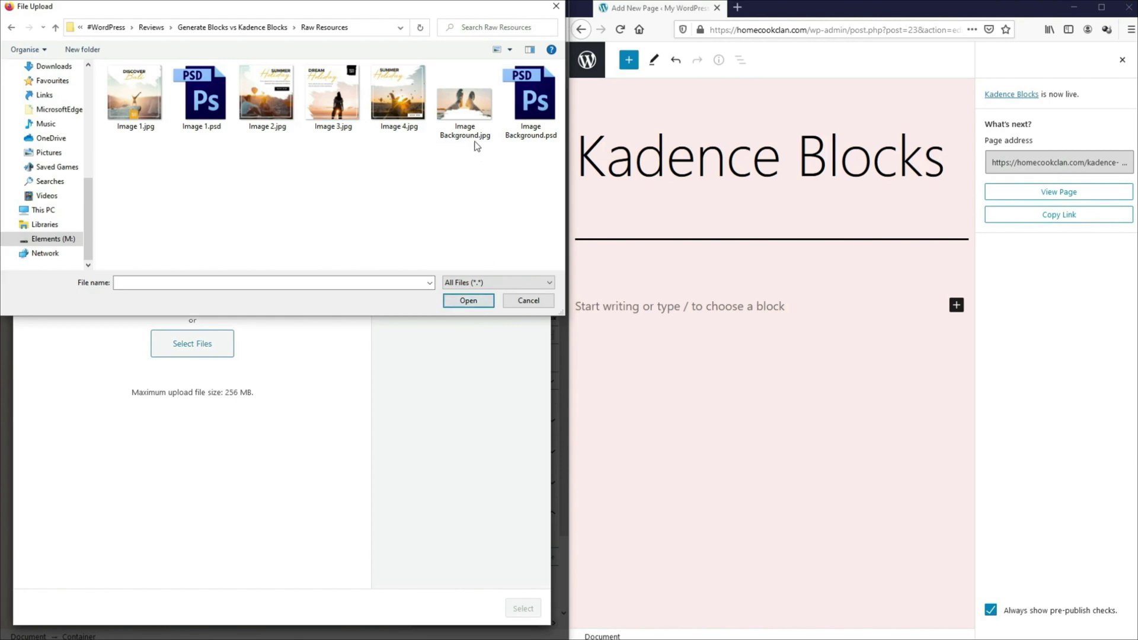
double_click(474, 133)
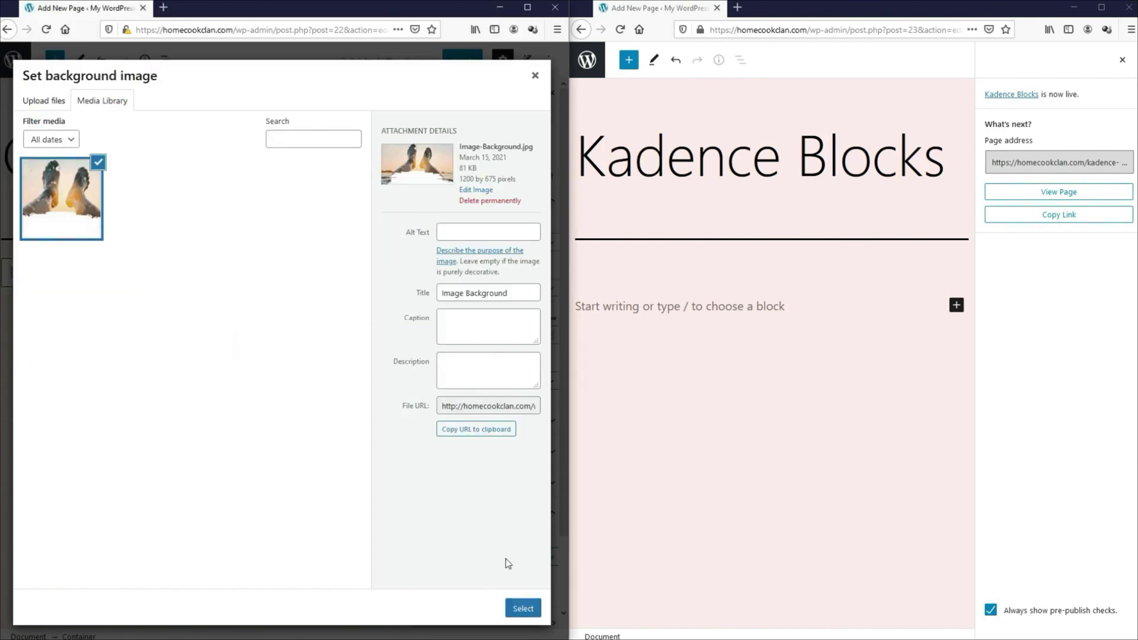
left_click(523, 608)
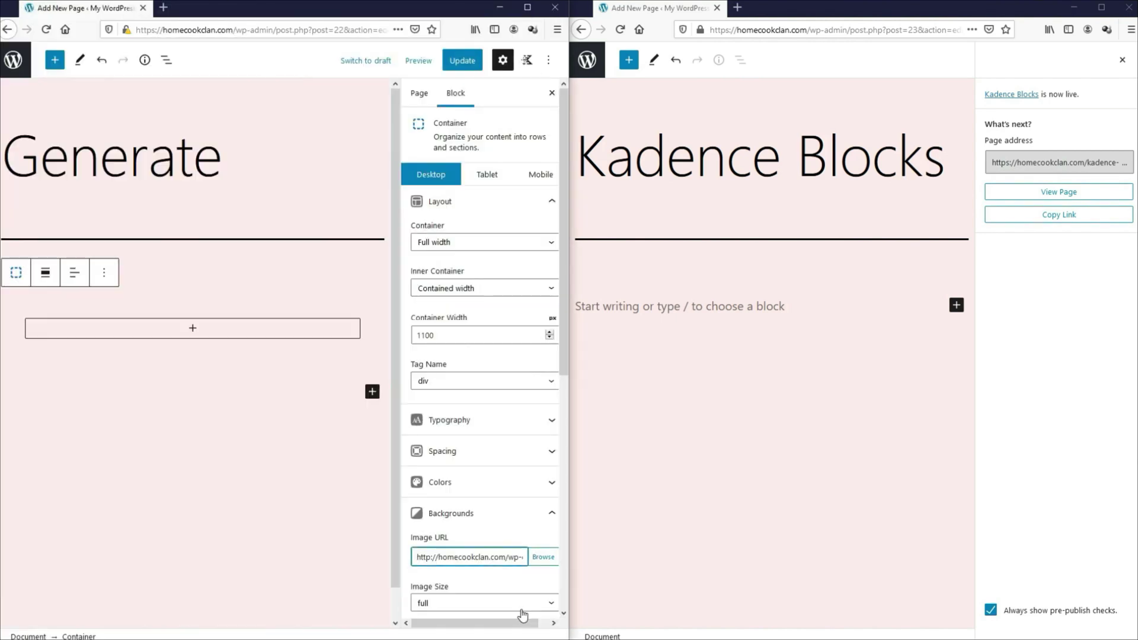
Step: Set the container padding to 25 top, 0 right, 285 bottom, 0 left, and update
left_click(479, 454)
double_click(428, 313)
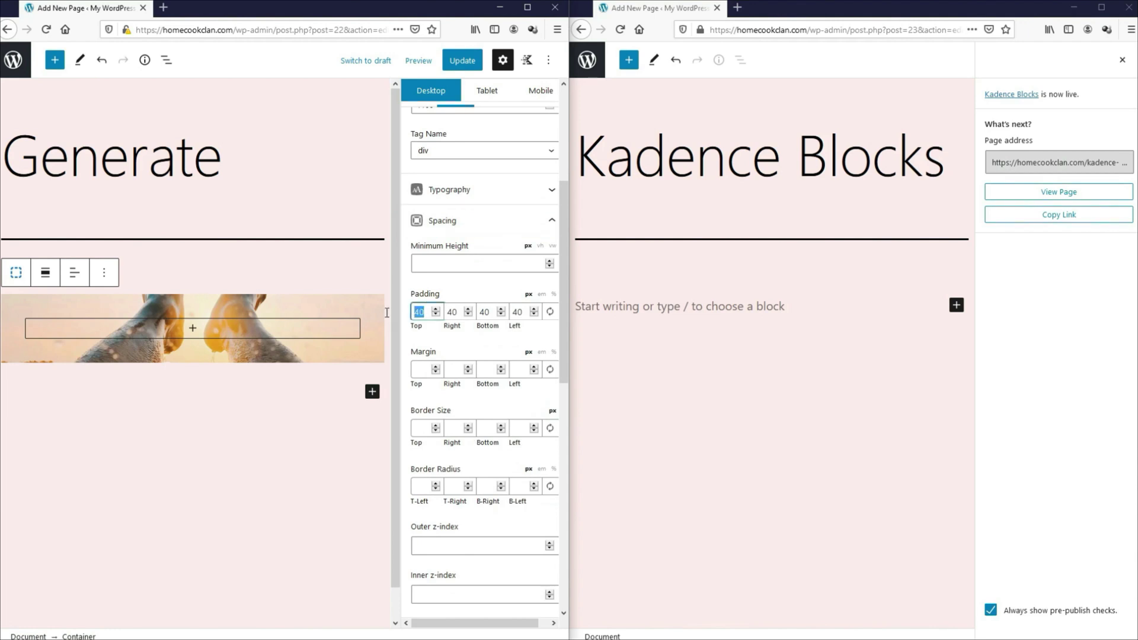
type("25")
key("Tab")
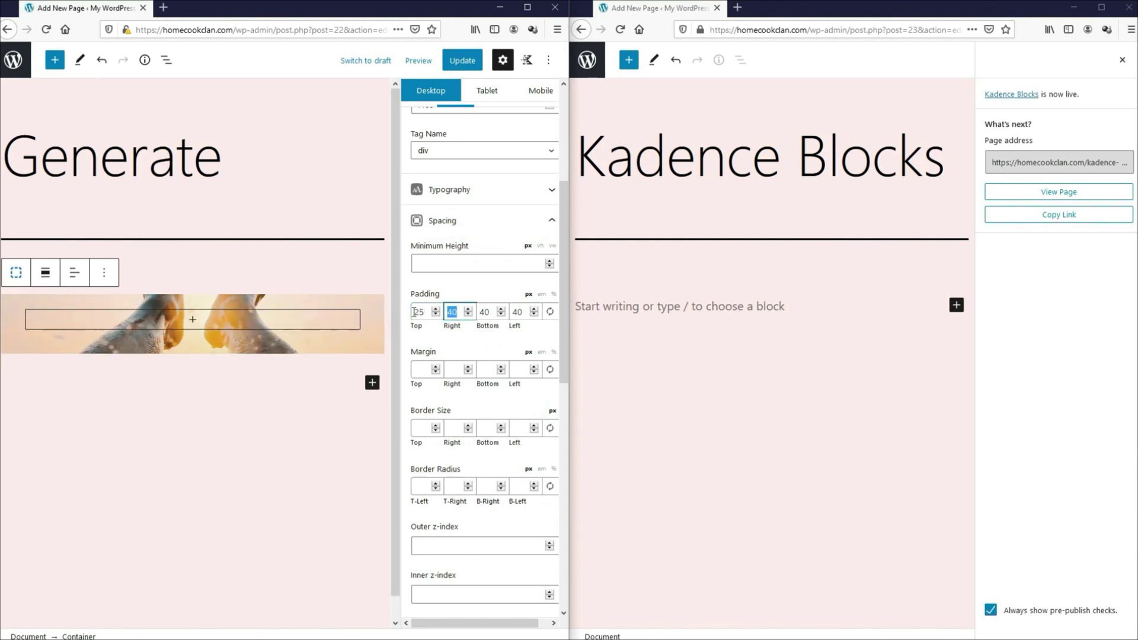
type("0")
key("Tab")
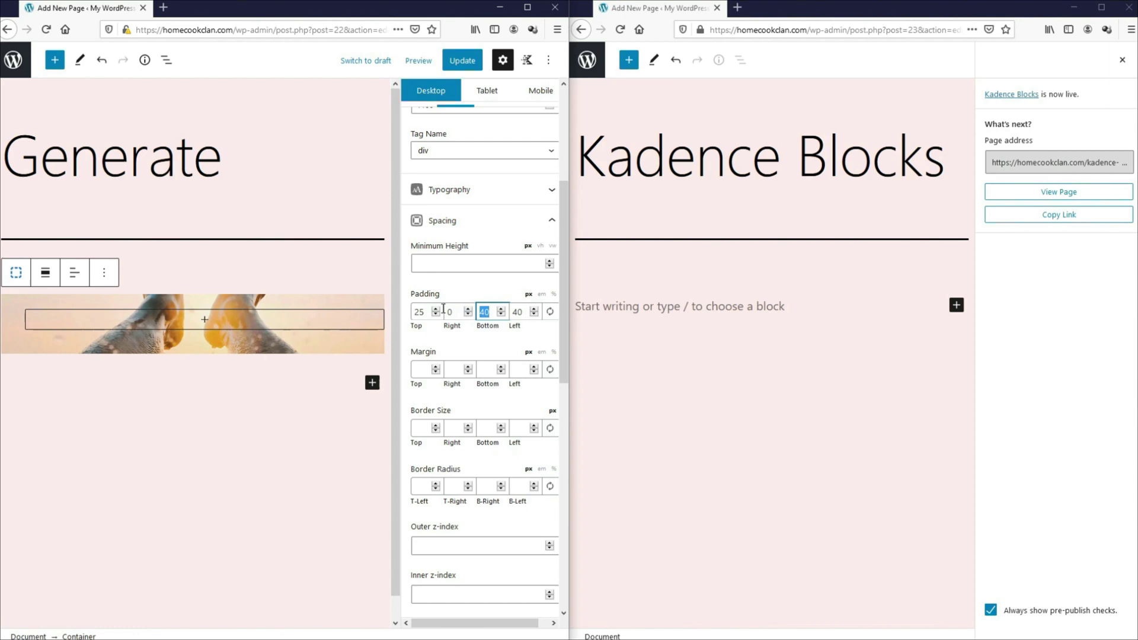
type("285")
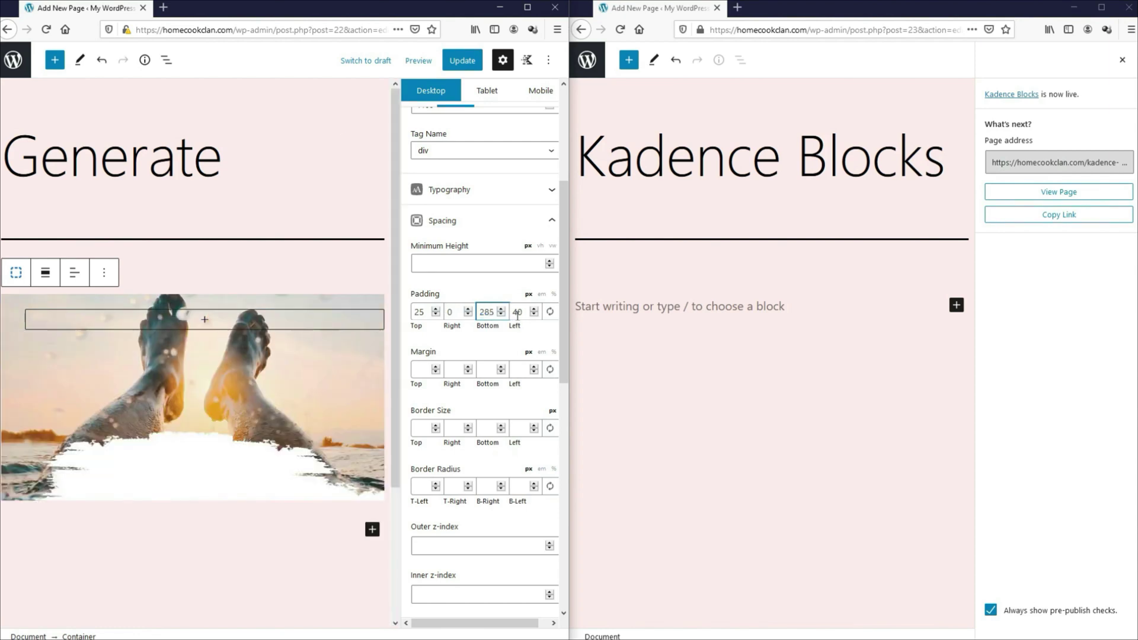
key("Tab")
type("0")
left_click(461, 60)
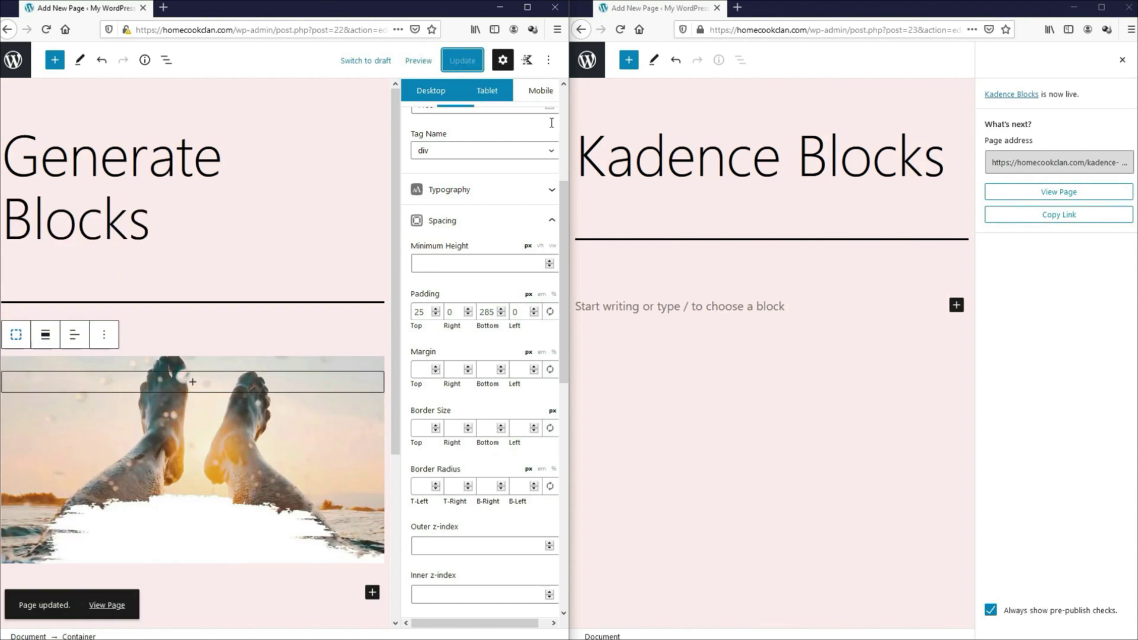
Step: Insert a Kadence Row Layout block with the single-column layout
left_click(956, 305)
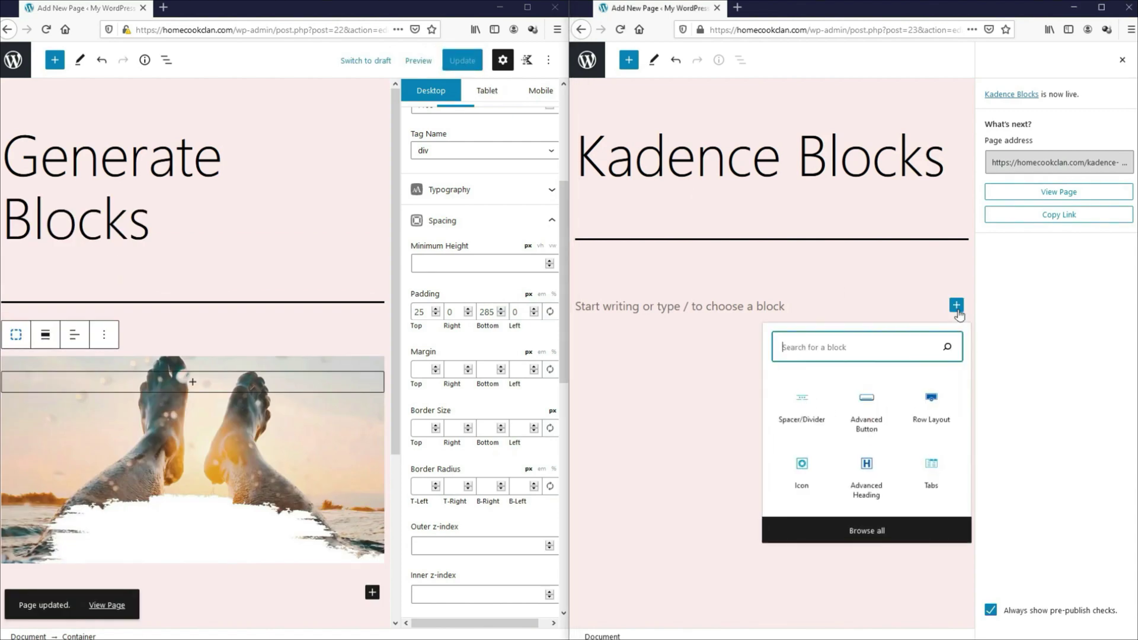
left_click(876, 531)
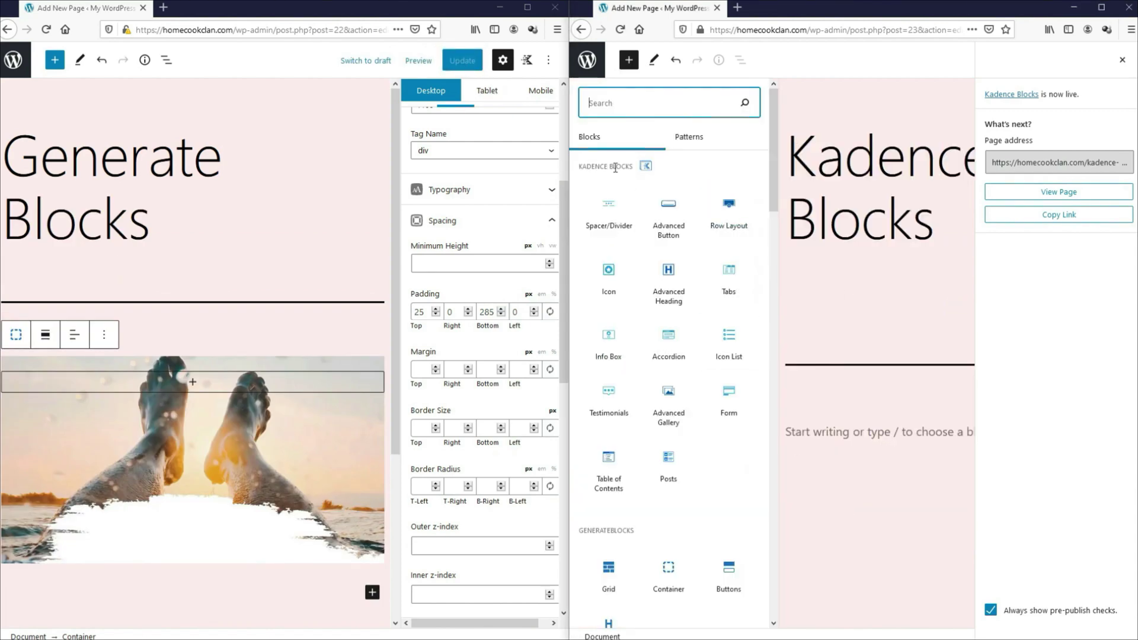
left_click(730, 211)
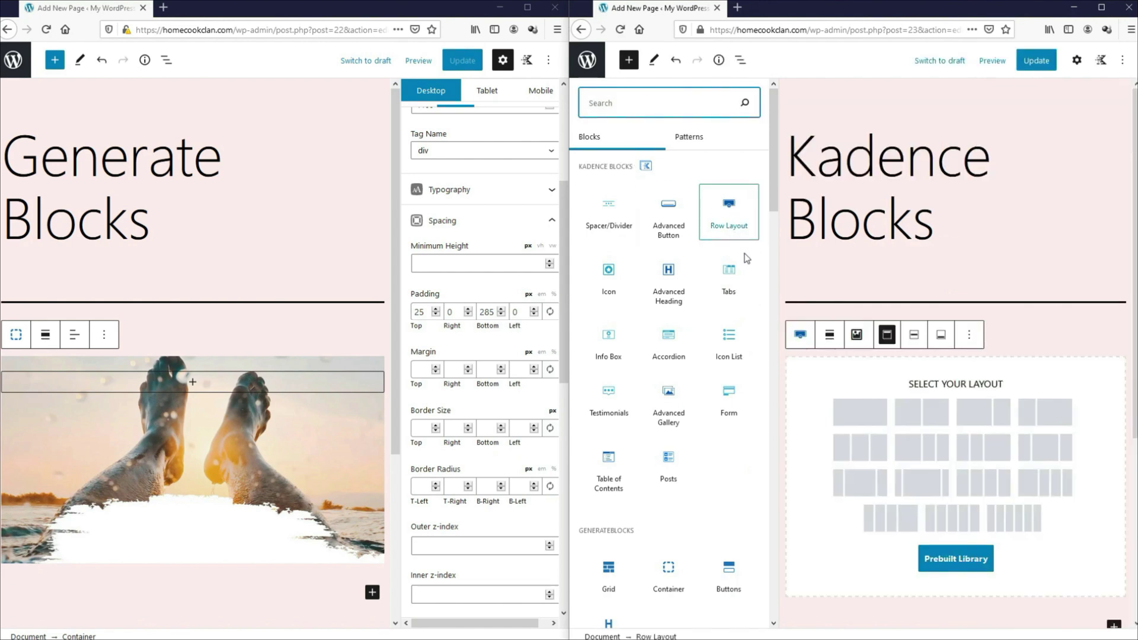
left_click(865, 415)
left_click(854, 314)
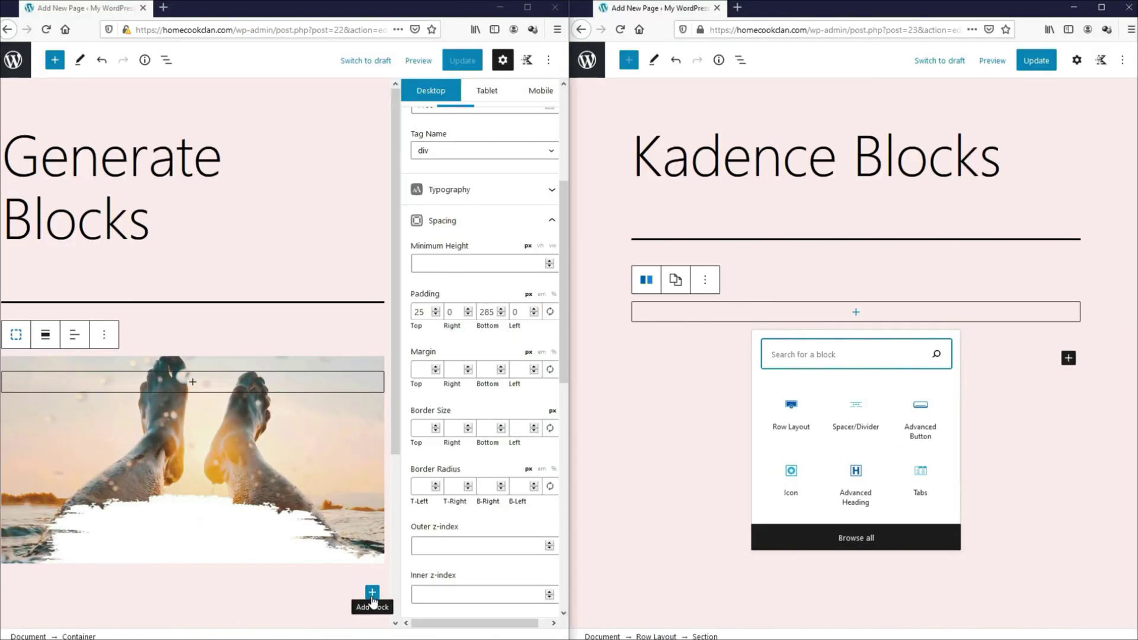
Step: Browse the full block library in the Generate Blocks editor, then dismiss it and select the row
left_click(374, 594)
left_click(285, 597)
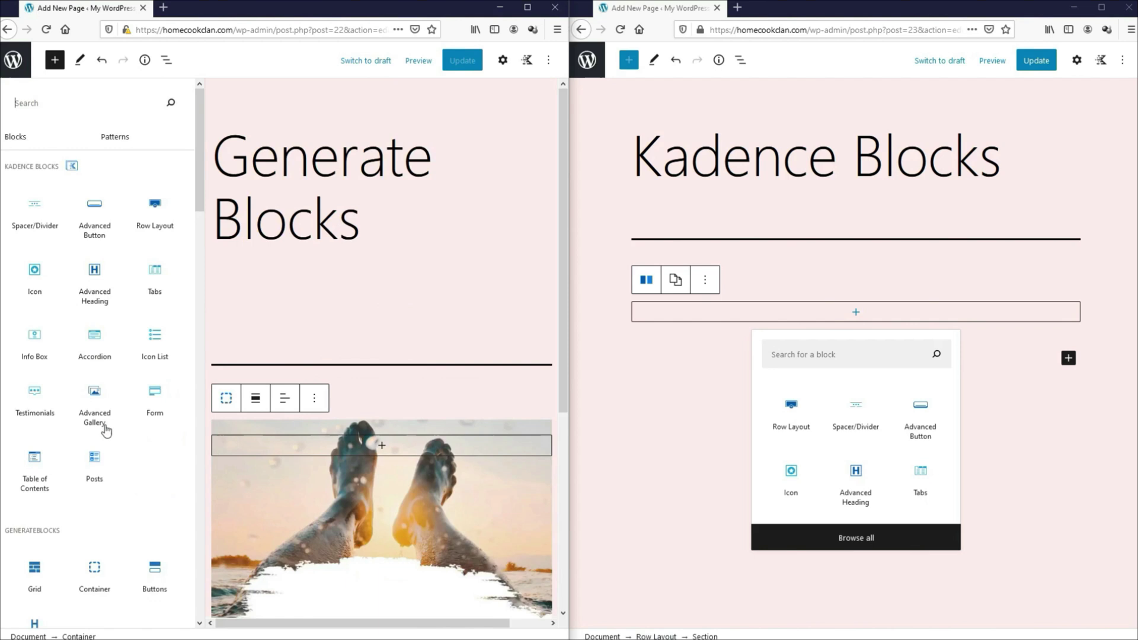
scroll(171, 190, "down", 5)
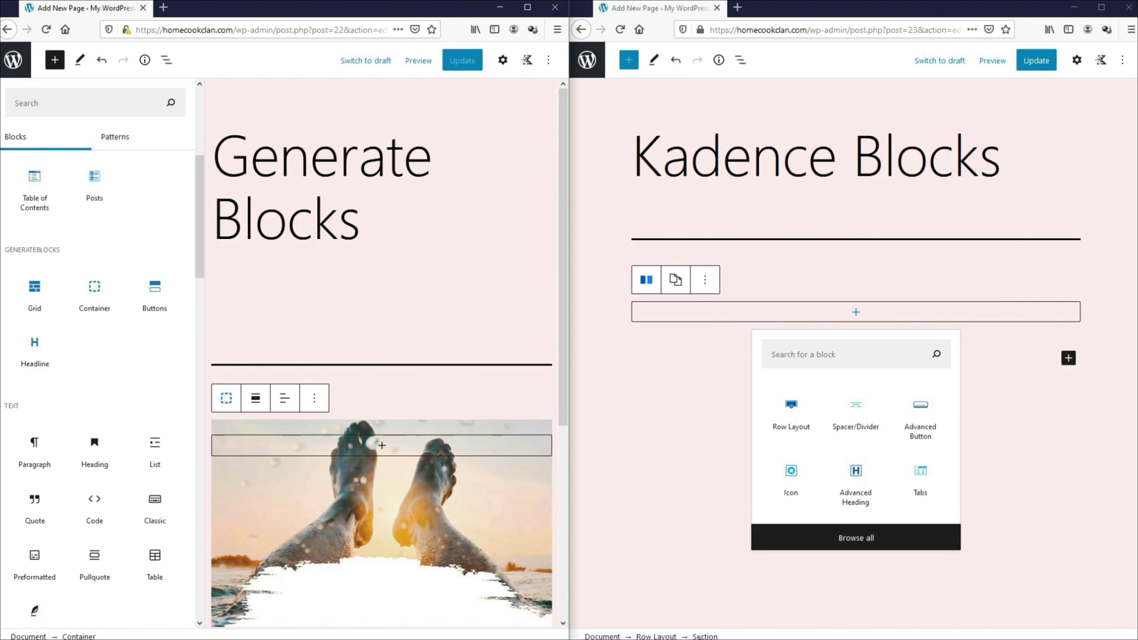
left_click(727, 547)
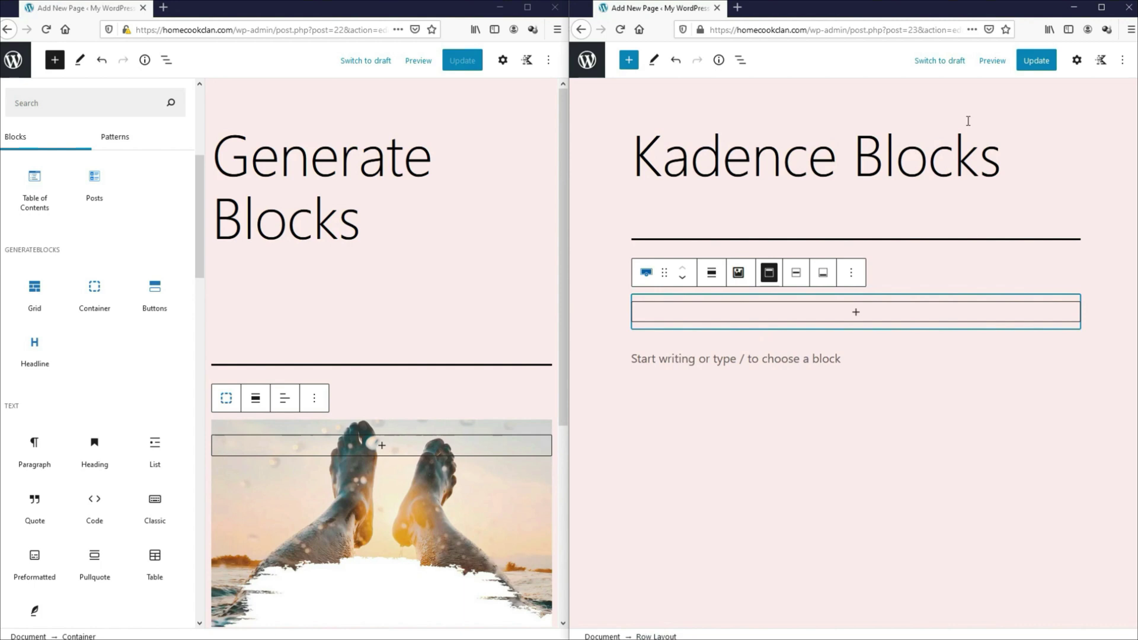
Step: Set the uploaded Image Background picture as the Kadence row's background
left_click(1076, 60)
left_click(1041, 274)
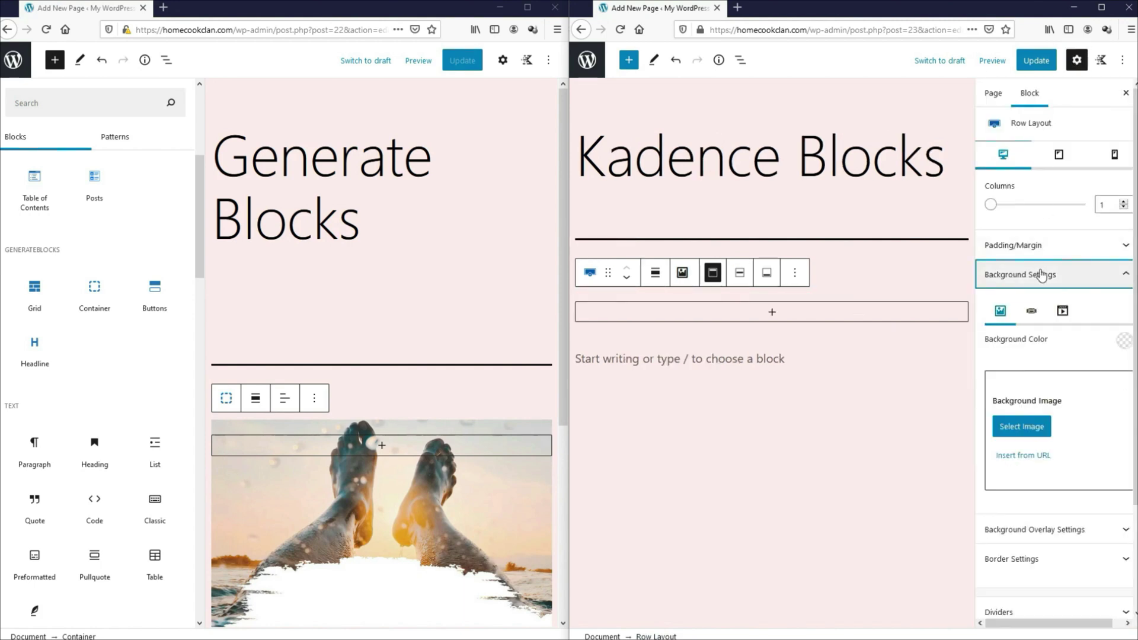
left_click(1033, 436)
left_click(657, 179)
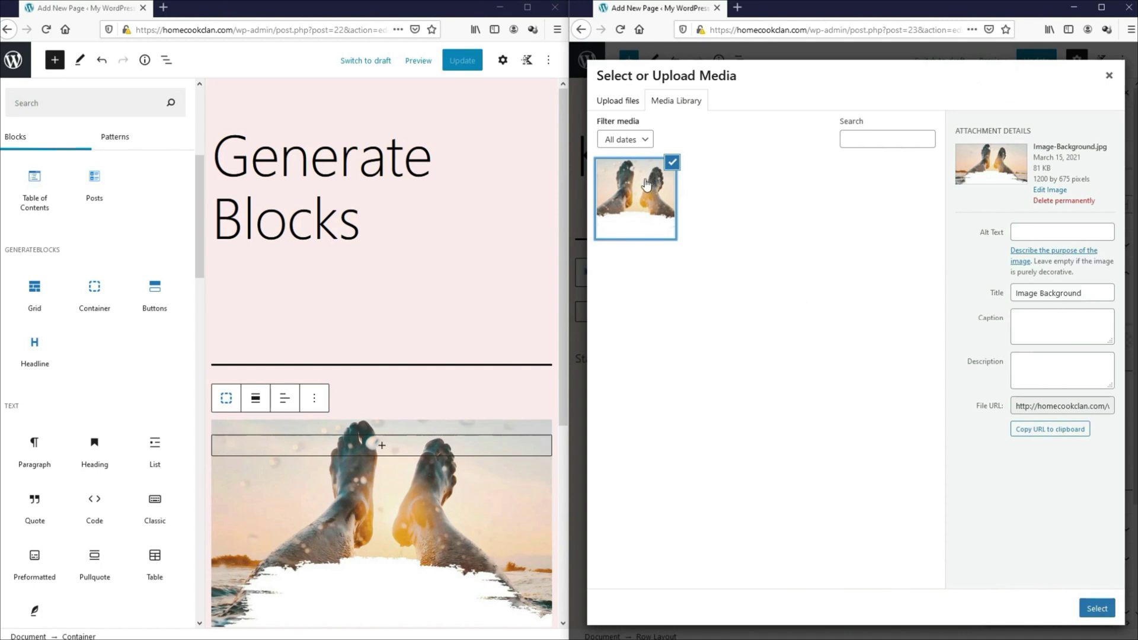
left_click(1094, 606)
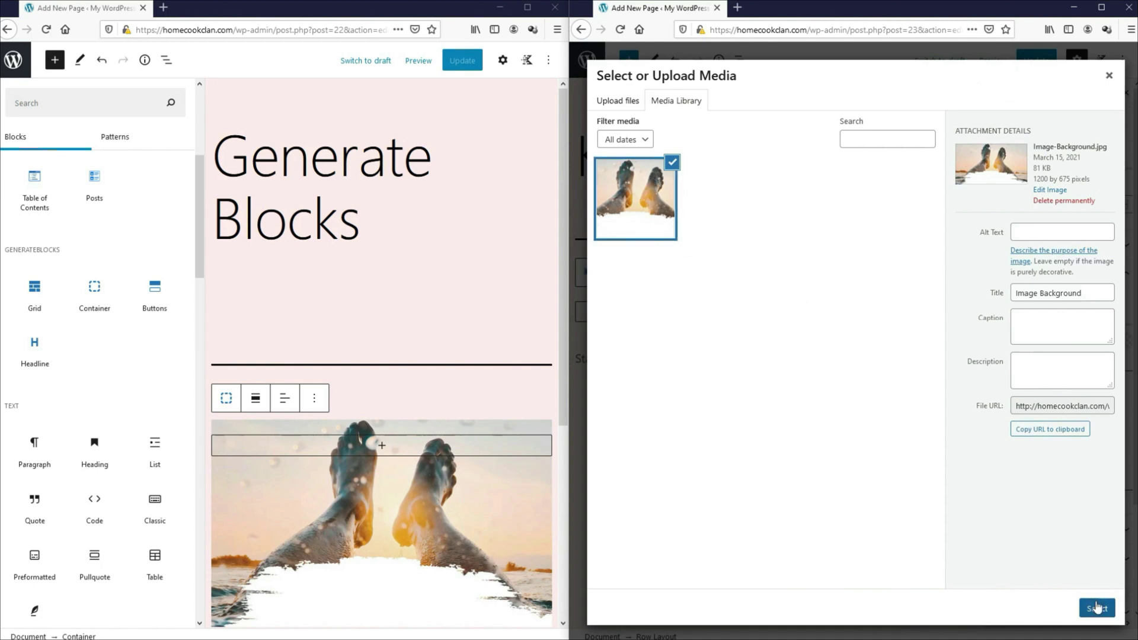
Step: Match the GenerateBlocks hero spacing by giving the row 285 bottom padding, then update
left_click(1028, 250)
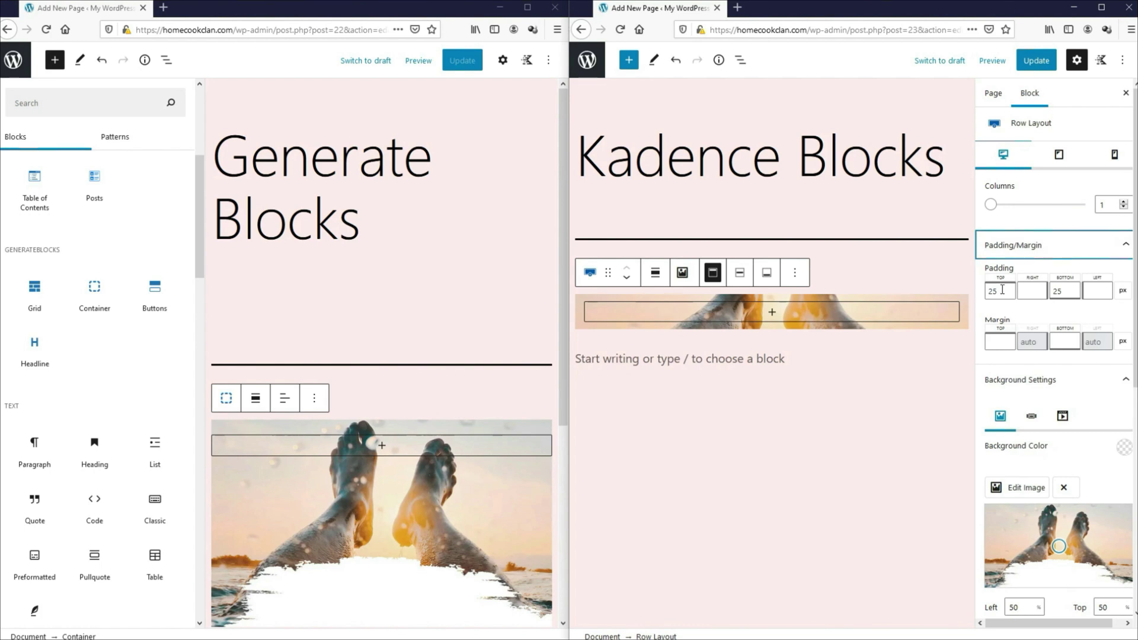
left_click(443, 426)
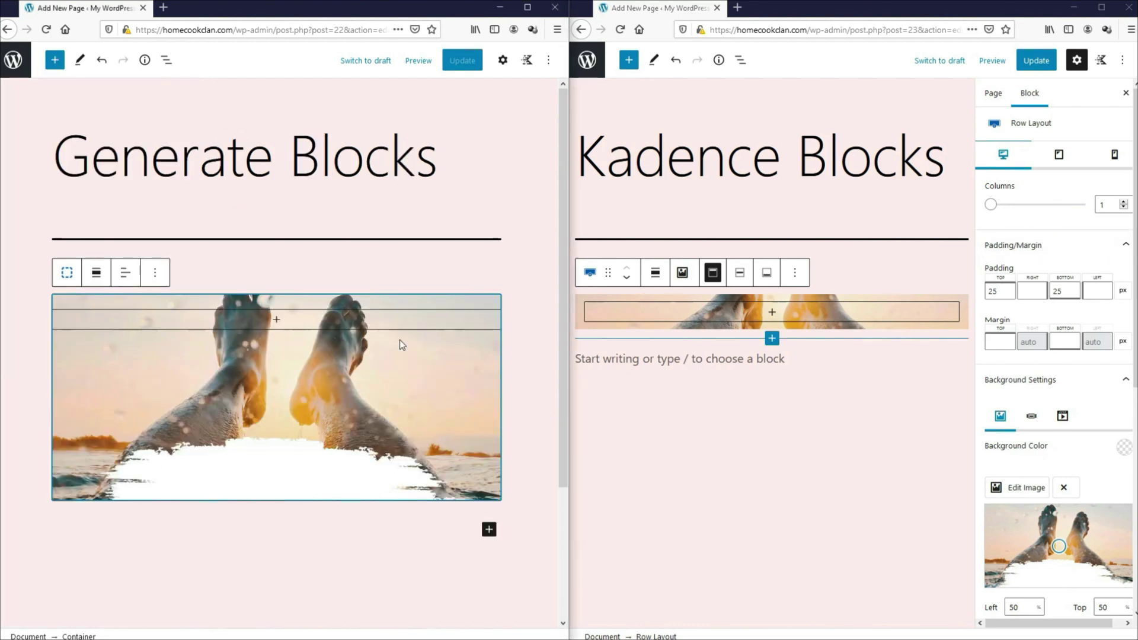
left_click(503, 60)
left_click(449, 450)
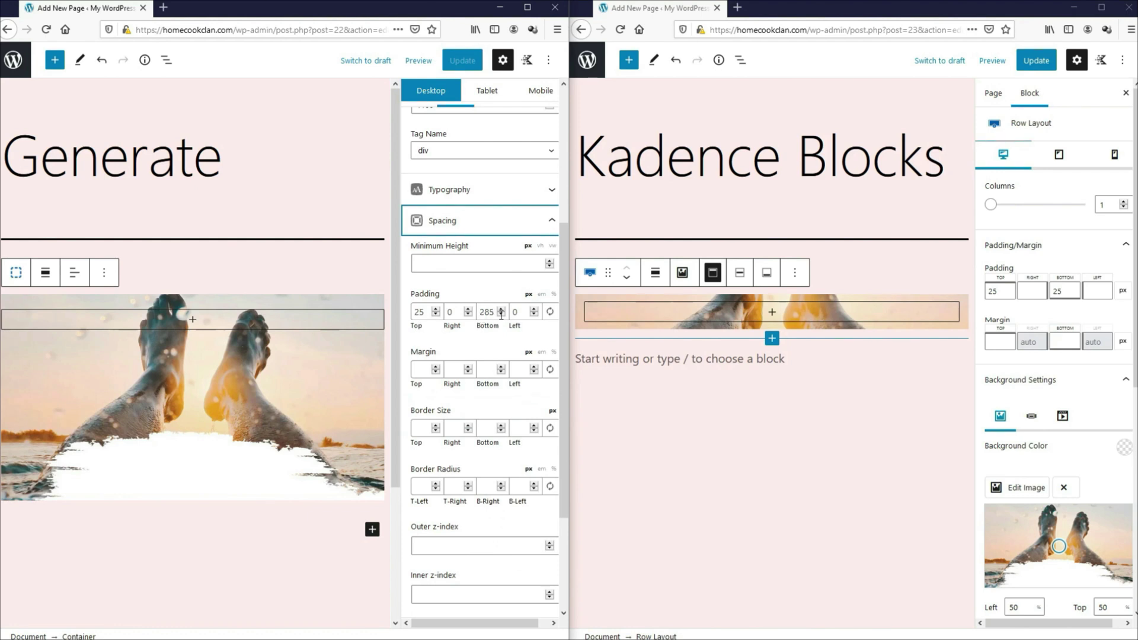
double_click(1055, 291)
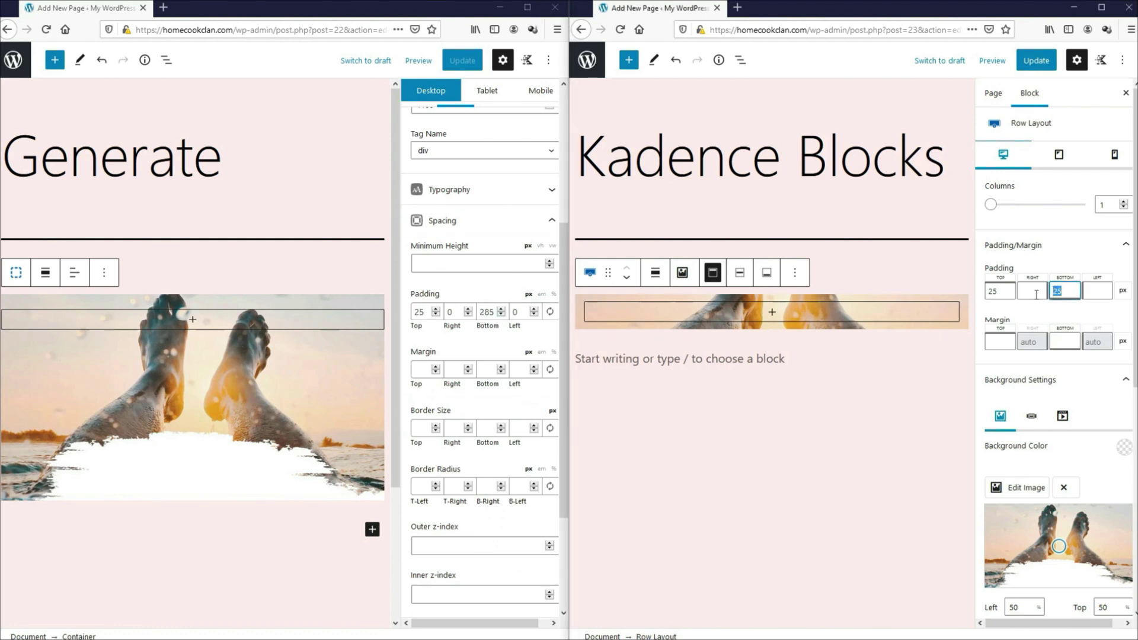
type("285")
left_click(1038, 61)
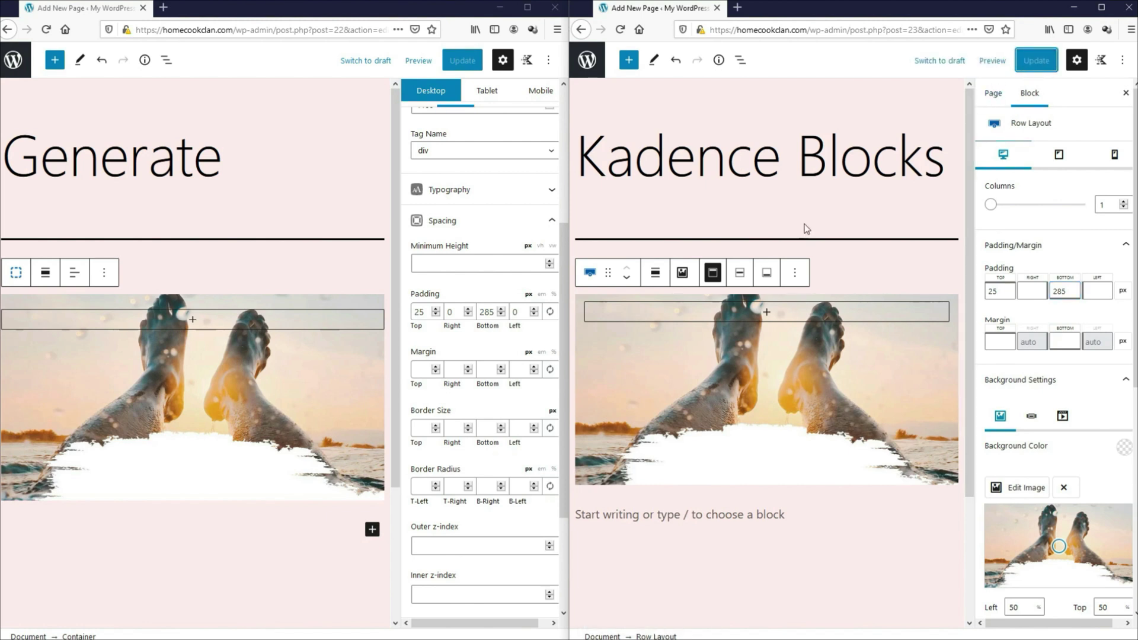
Step: Add a new GenerateBlocks Container and move it below the hero
left_click(373, 529)
left_click(290, 499)
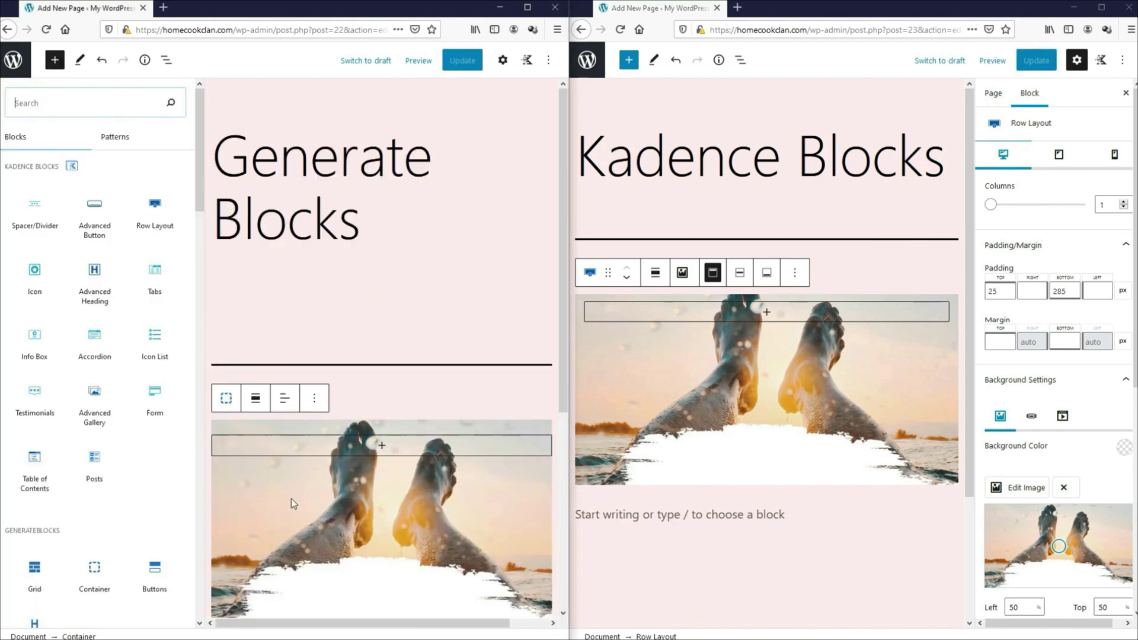
scroll(159, 303, "down", 4)
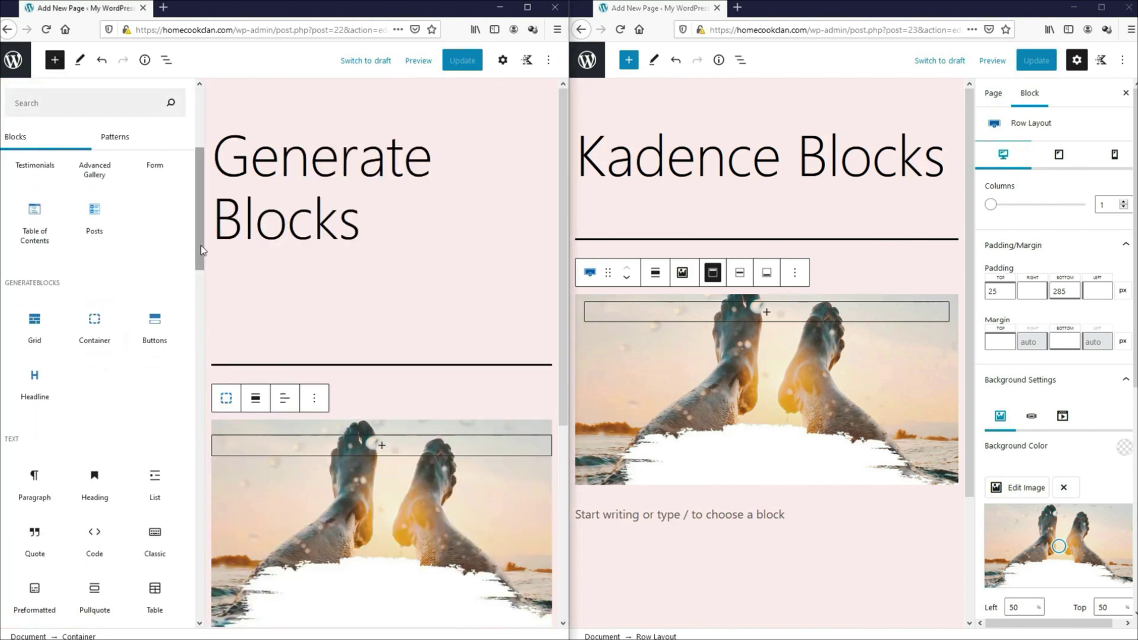
left_click(93, 324)
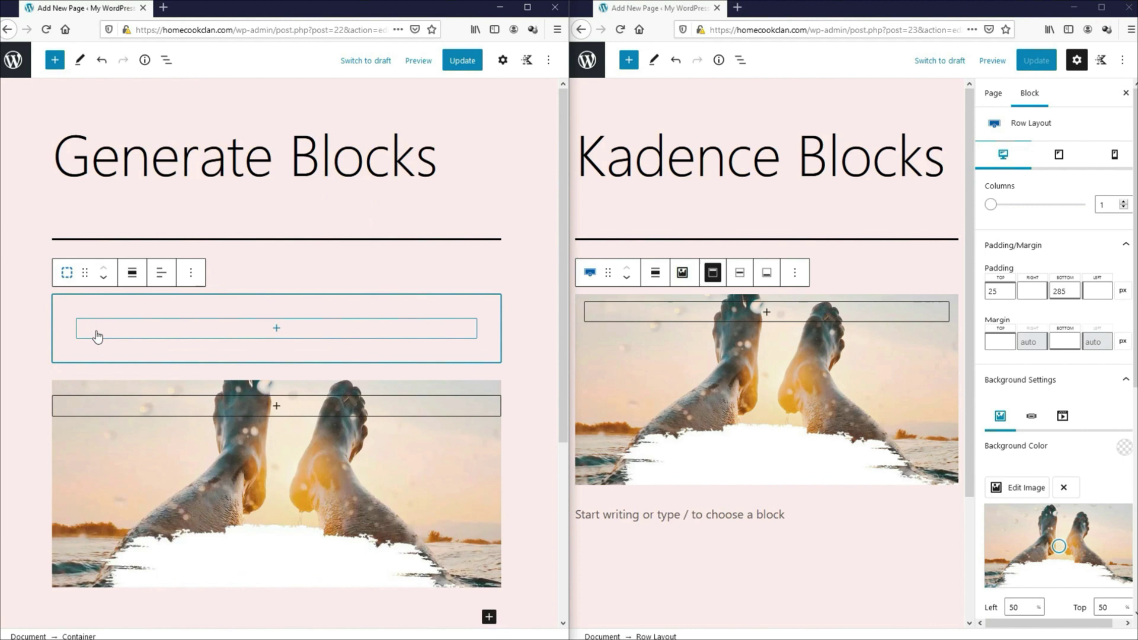
left_click(104, 277)
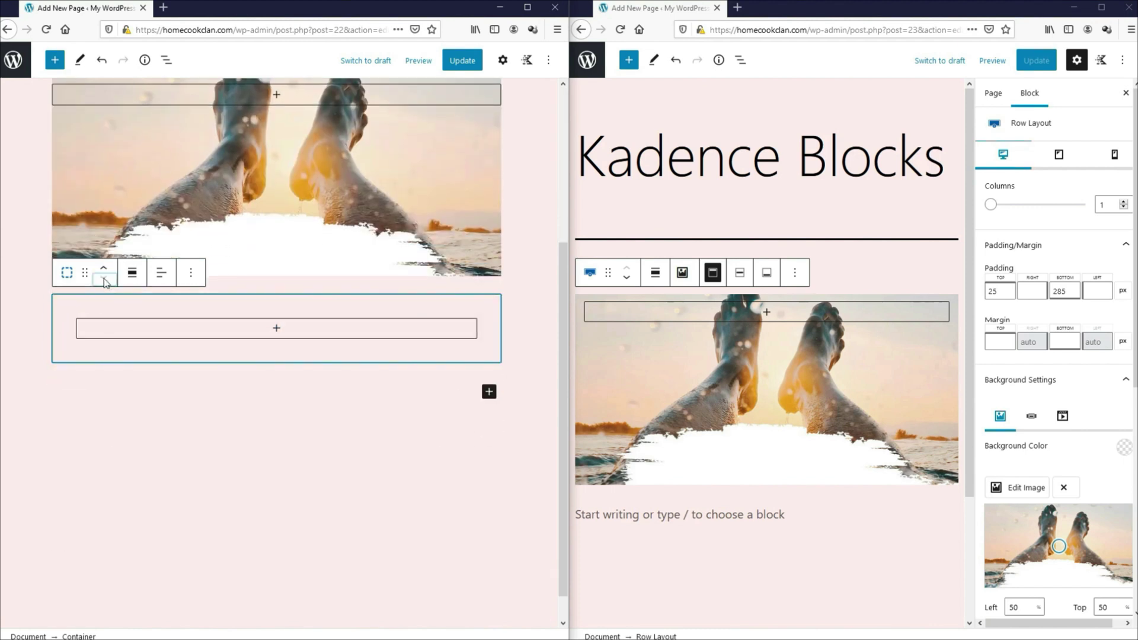
Step: Insert a Grid block with four equal columns inside the new container
left_click(277, 329)
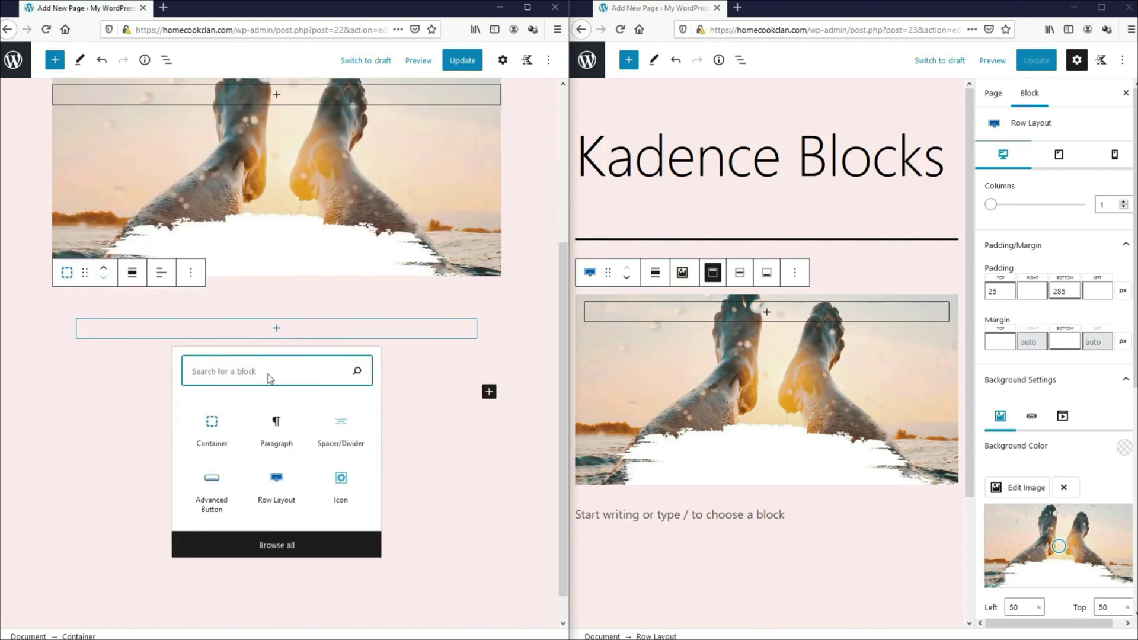
left_click(277, 544)
scroll(65, 296, "down", 5)
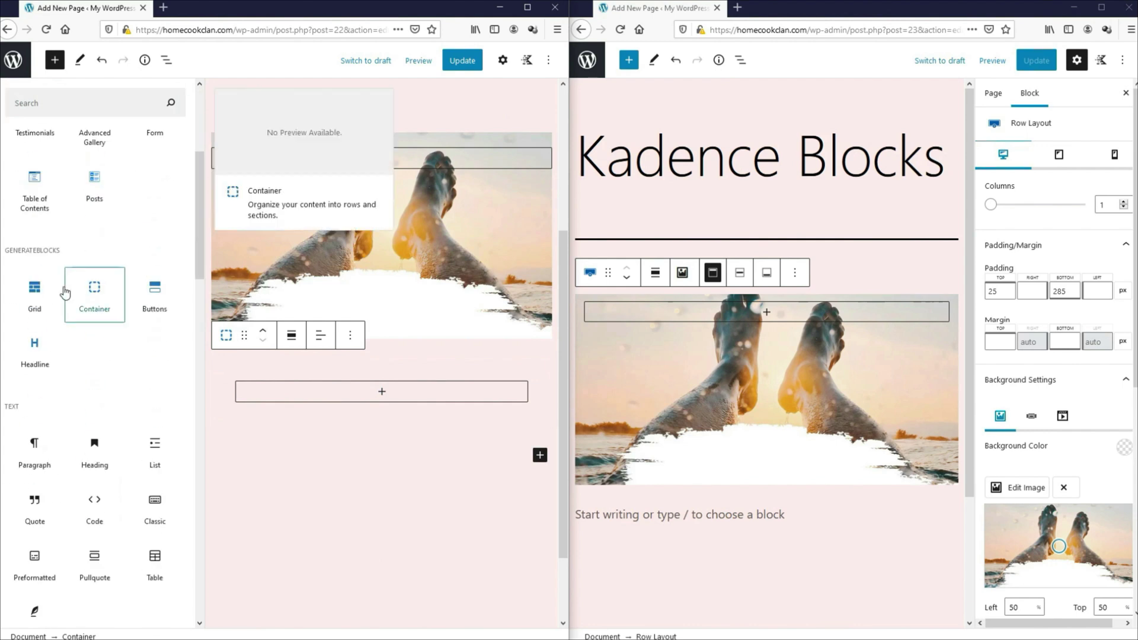
left_click(46, 287)
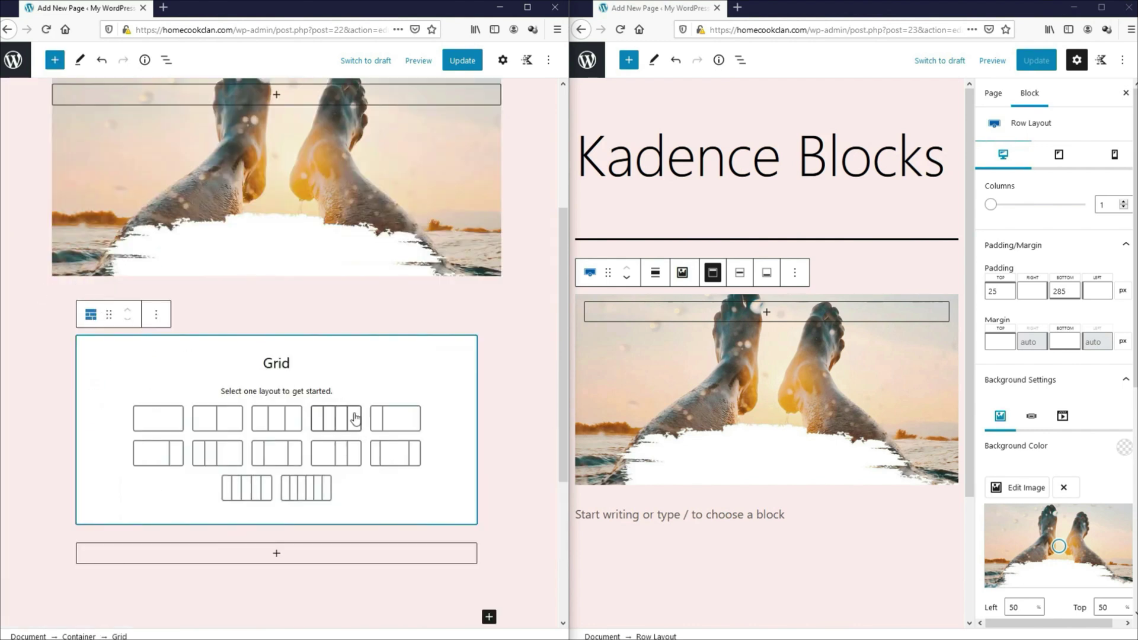
left_click(336, 418)
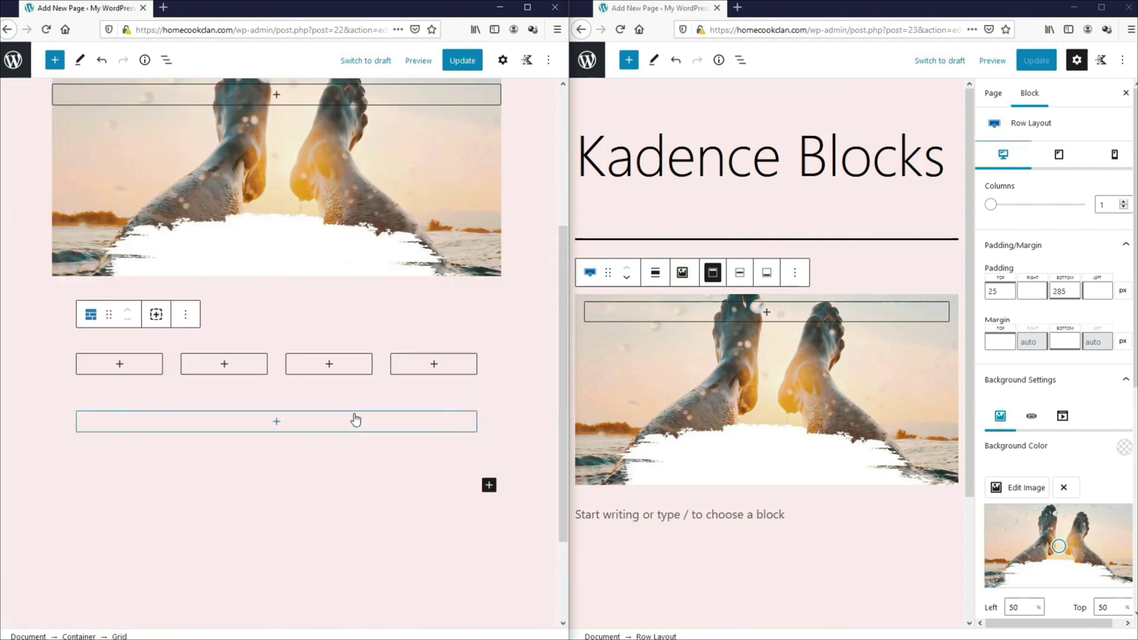
Step: Add Image blocks with uploaded holiday pictures to the first and second columns
left_click(120, 365)
left_click(117, 579)
left_click(41, 178)
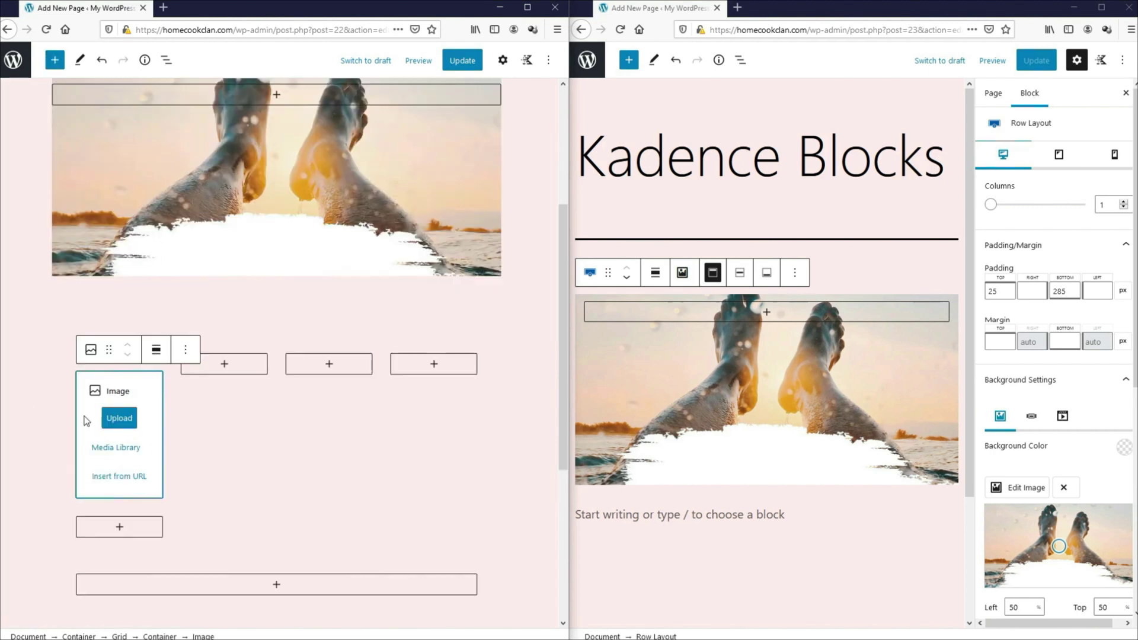
left_click(119, 416)
double_click(135, 95)
left_click(224, 363)
left_click(202, 414)
left_click(224, 418)
double_click(267, 95)
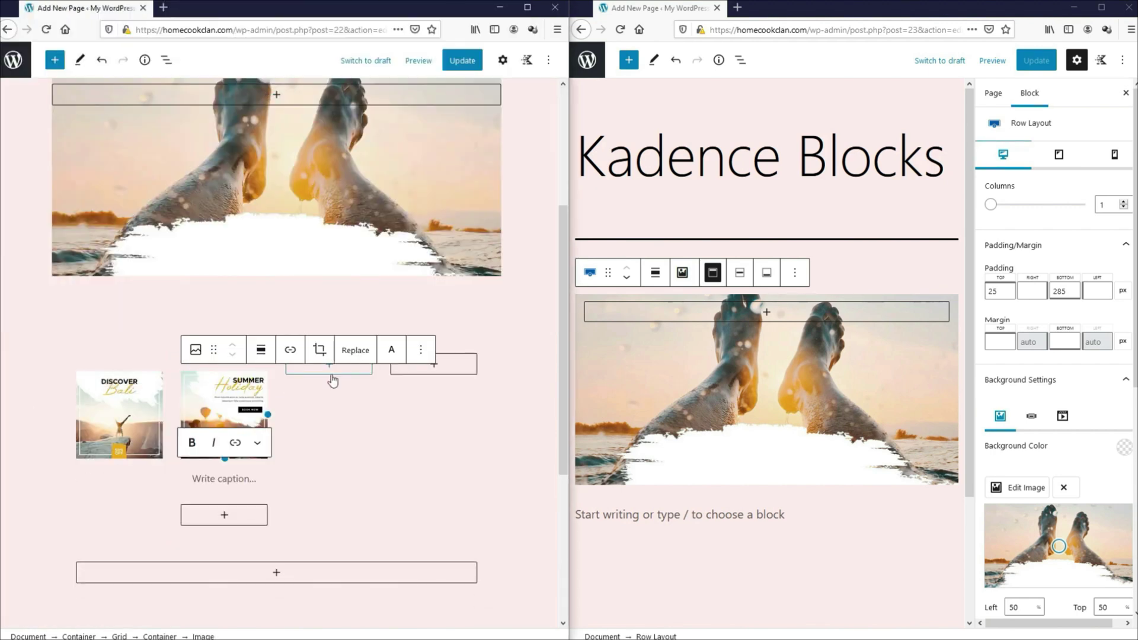
Step: Add Image blocks with uploaded holiday pictures to the third and fourth columns
left_click(329, 363)
left_click(306, 415)
left_click(329, 418)
double_click(332, 95)
left_click(433, 363)
left_click(434, 459)
left_click(434, 418)
double_click(398, 94)
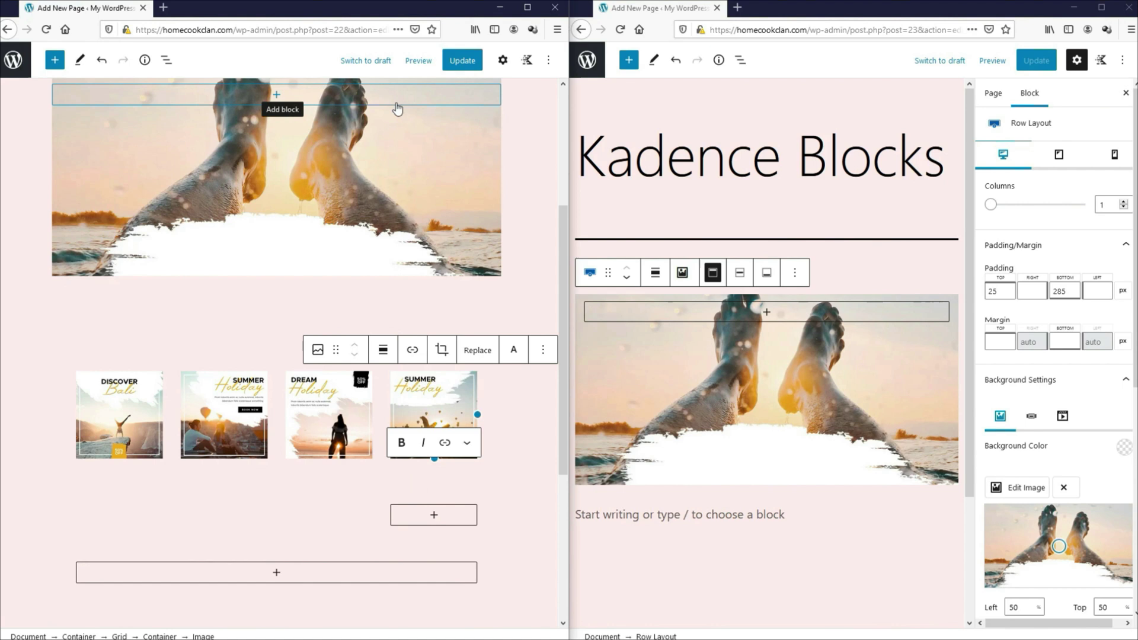
left_click(92, 636)
Step: Set the grid container's top margin to -200 and all padding to 0, then update
left_click(503, 60)
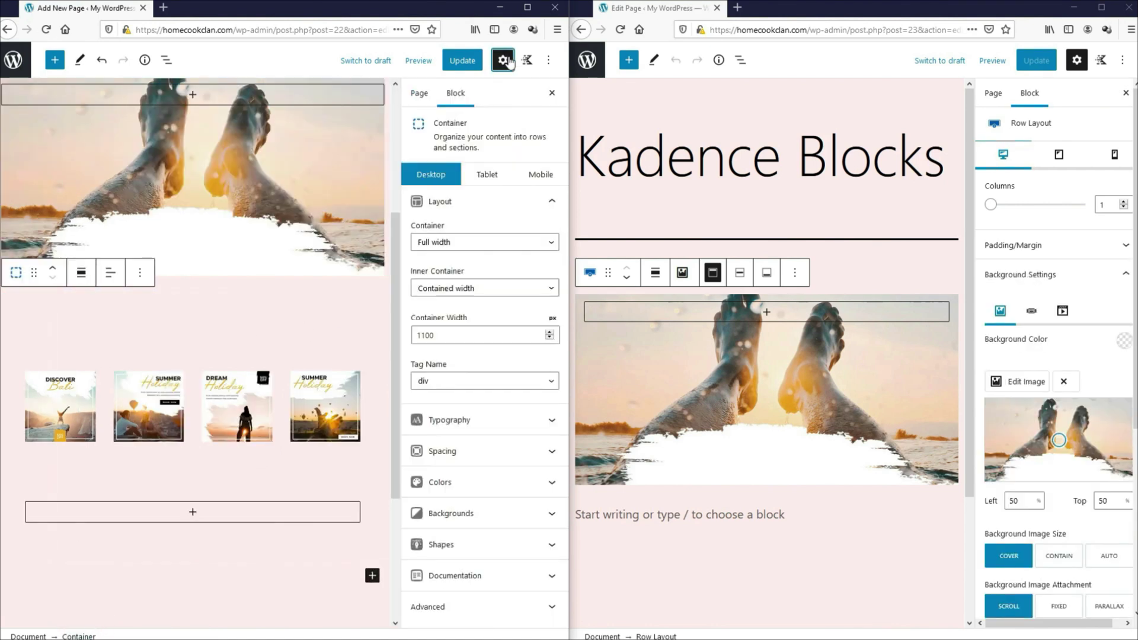
left_click(446, 451)
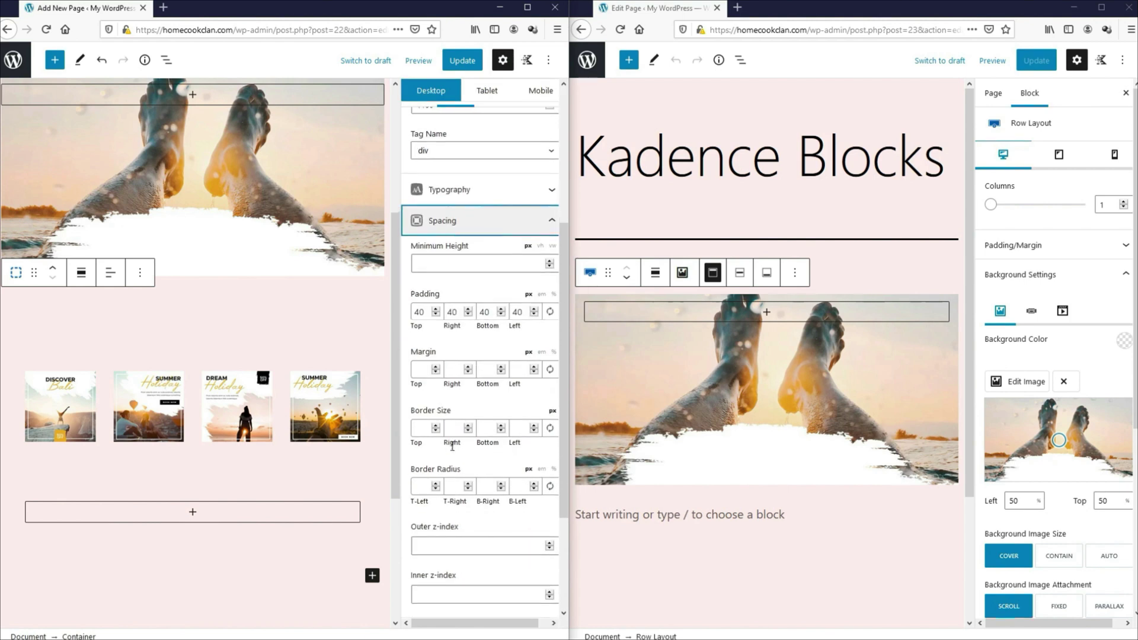
left_click(424, 371)
type("-")
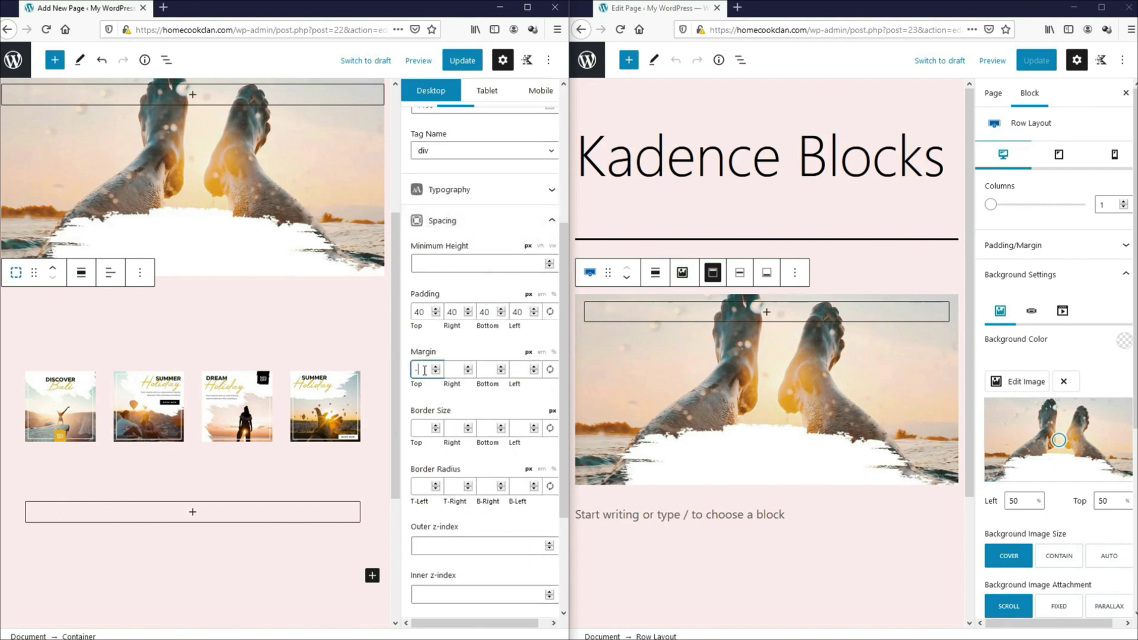
type("200")
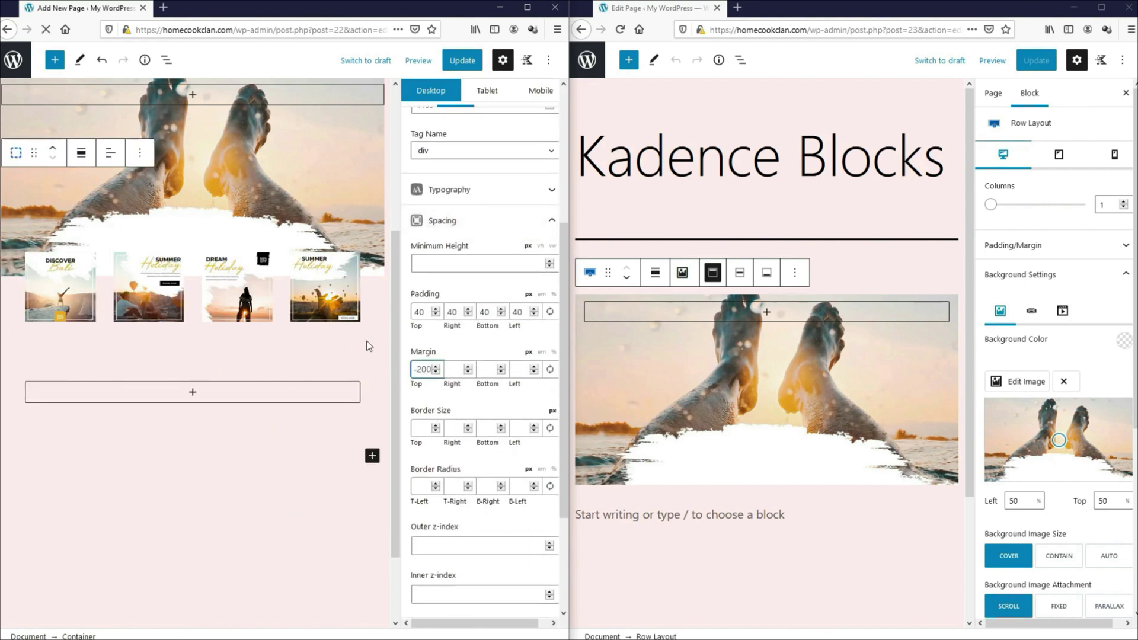
double_click(418, 313)
type("0")
key("Tab")
type("0")
key("Tab")
type("0")
key("Tab")
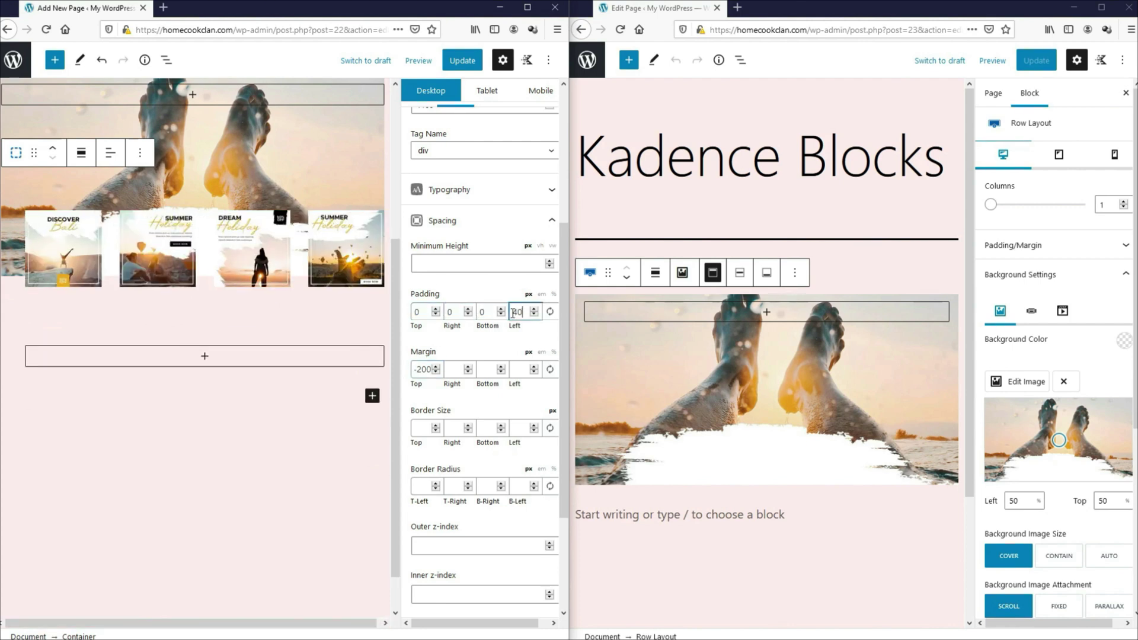
type("0")
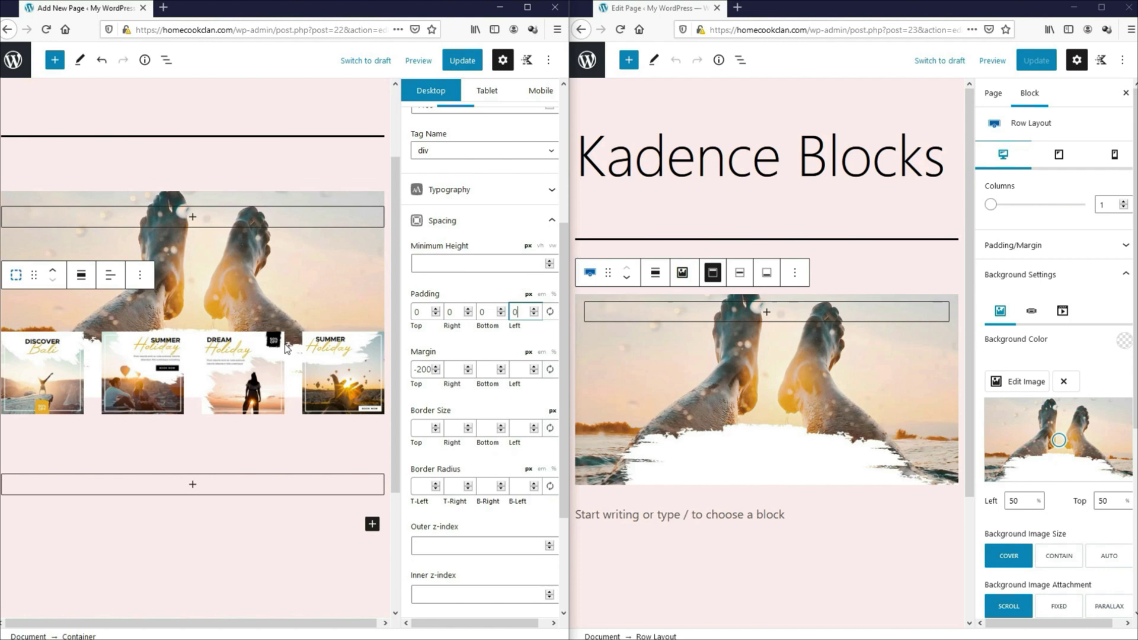
left_click(470, 68)
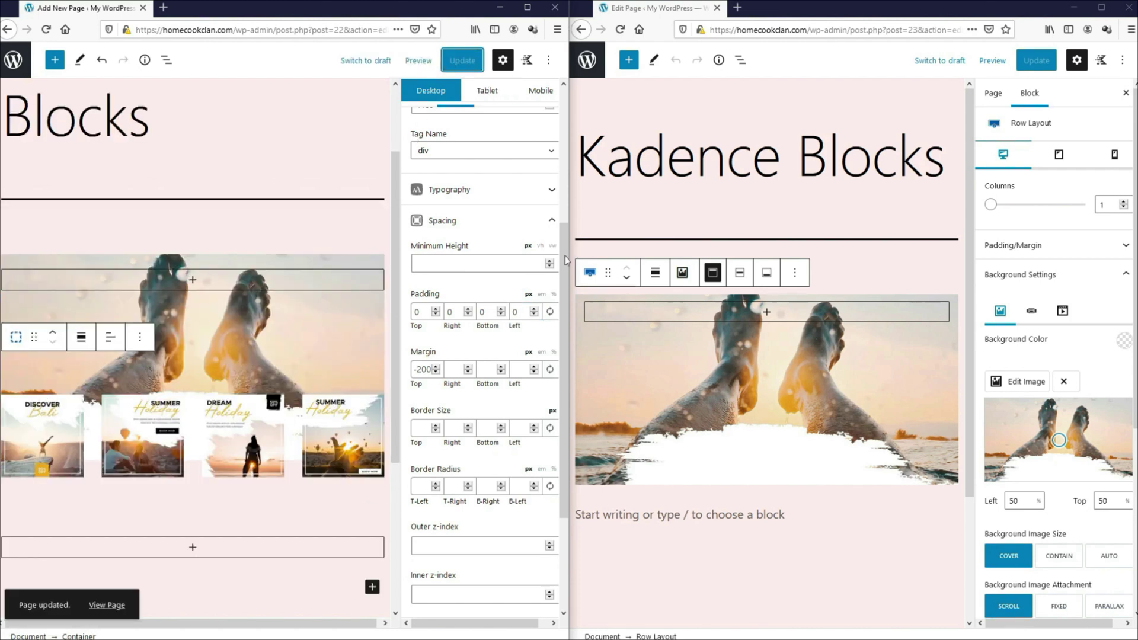
Step: Insert a four-column Kadence Row Layout below the hero
left_click(844, 523)
left_click(947, 514)
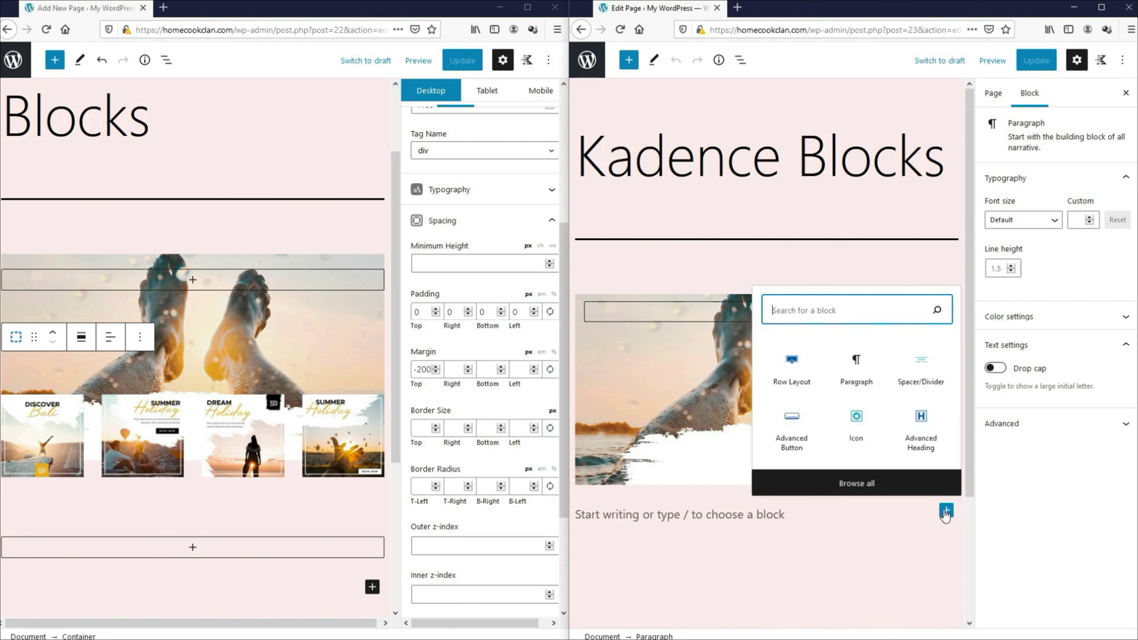
left_click(924, 478)
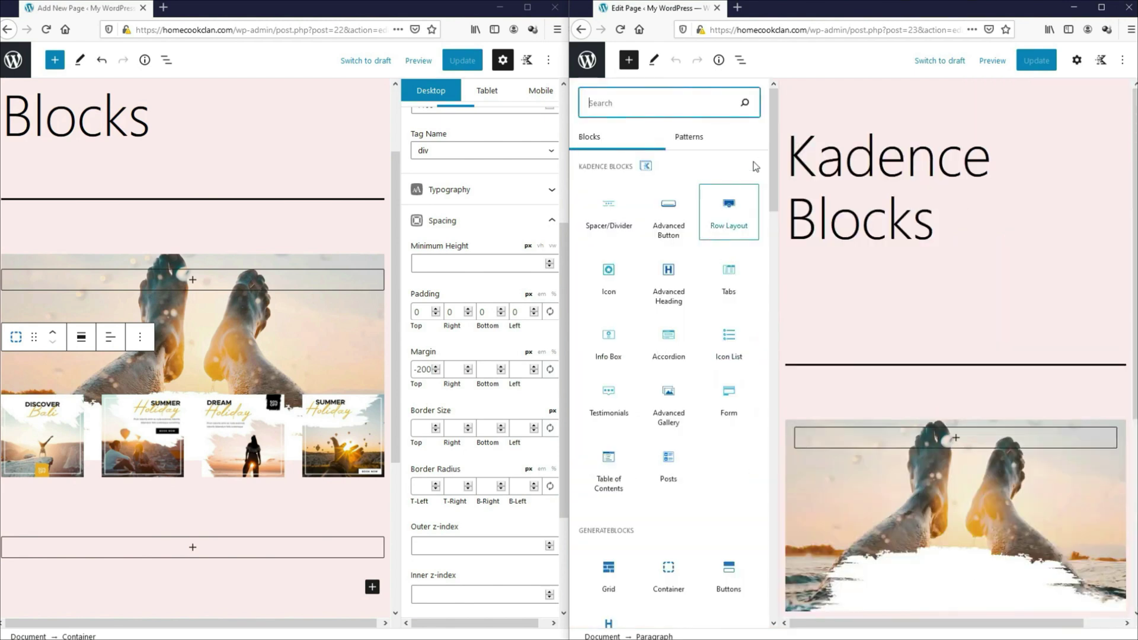
left_click(729, 210)
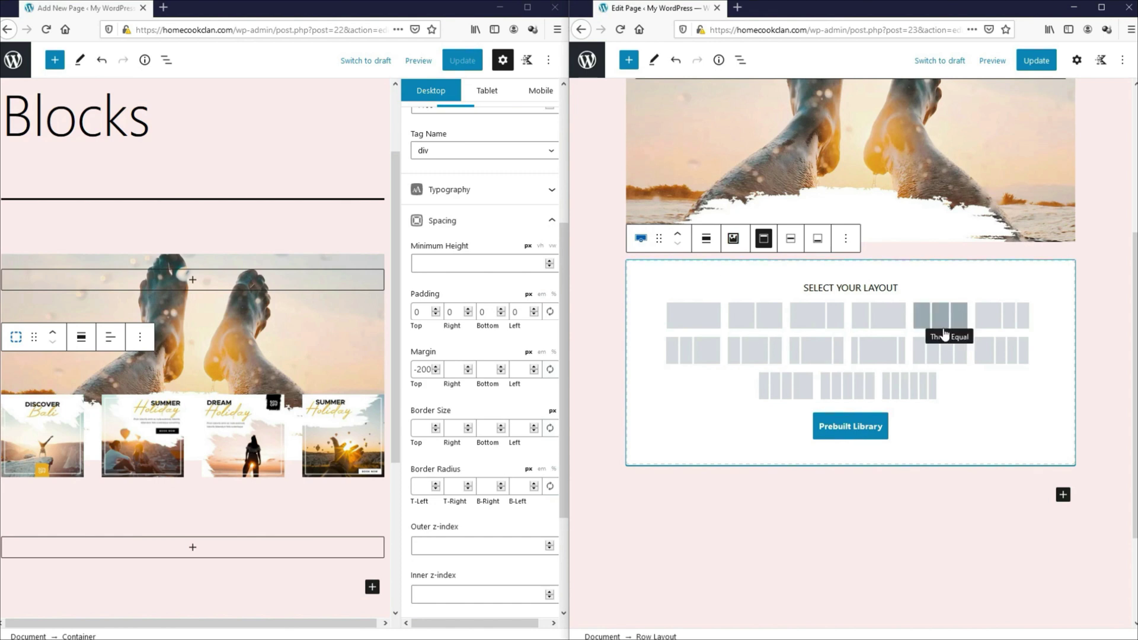
left_click(942, 352)
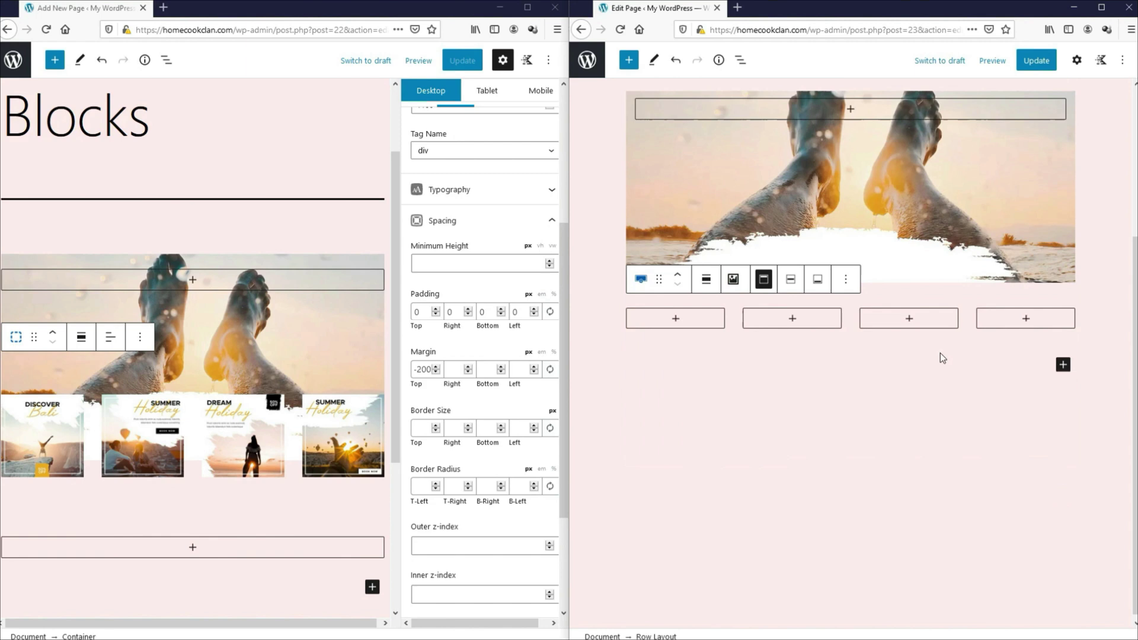
Step: Place Discover Bali in column one and Summer Holiday in column two
left_click(676, 320)
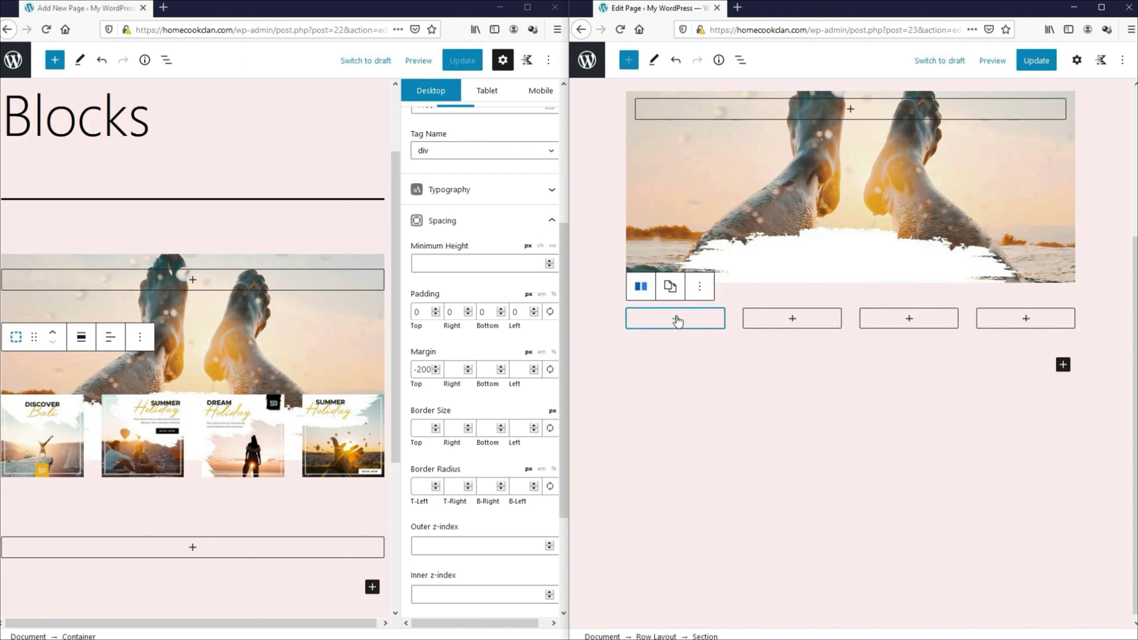
left_click(676, 320)
left_click(675, 536)
left_click(607, 541)
left_click(648, 171)
left_click(1094, 604)
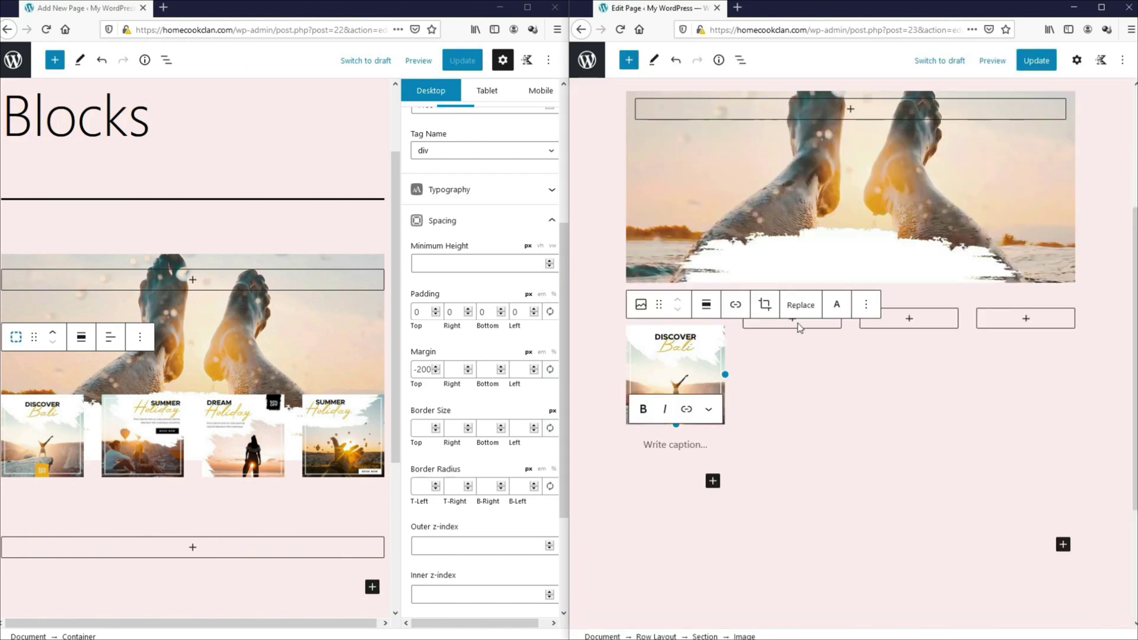
left_click(792, 318)
left_click(792, 403)
left_click(786, 396)
left_click(1094, 605)
Step: Place Dream Holiday in column three and Summer Holiday in column four
left_click(909, 318)
left_click(909, 404)
left_click(902, 396)
left_click(722, 198)
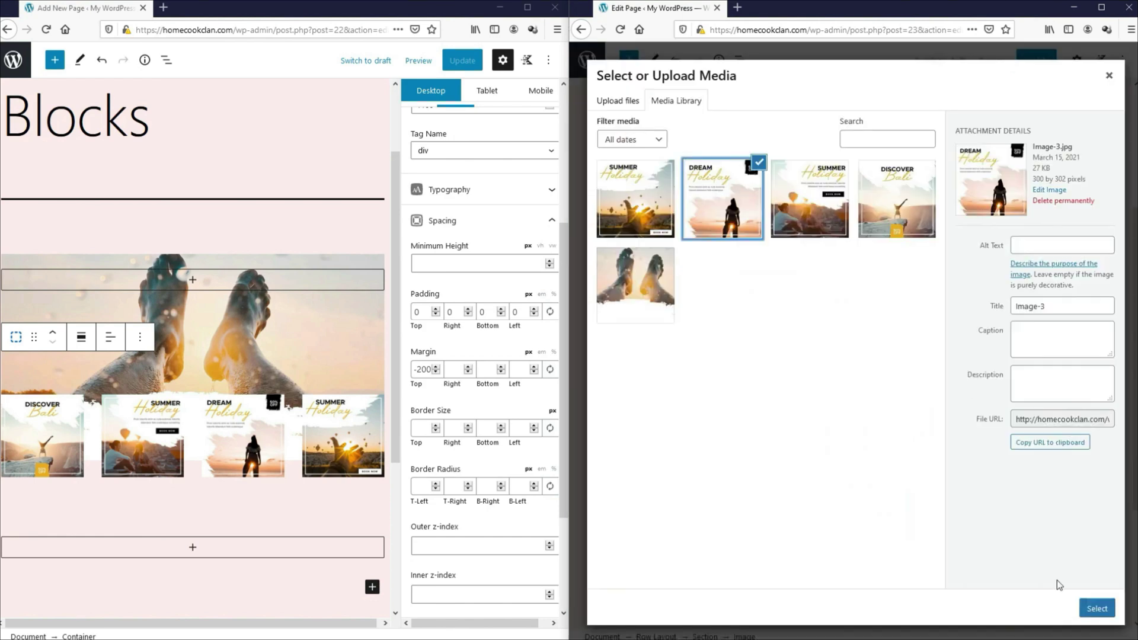
left_click(1096, 608)
left_click(1026, 319)
left_click(1026, 403)
left_click(972, 425)
left_click(635, 198)
left_click(1096, 608)
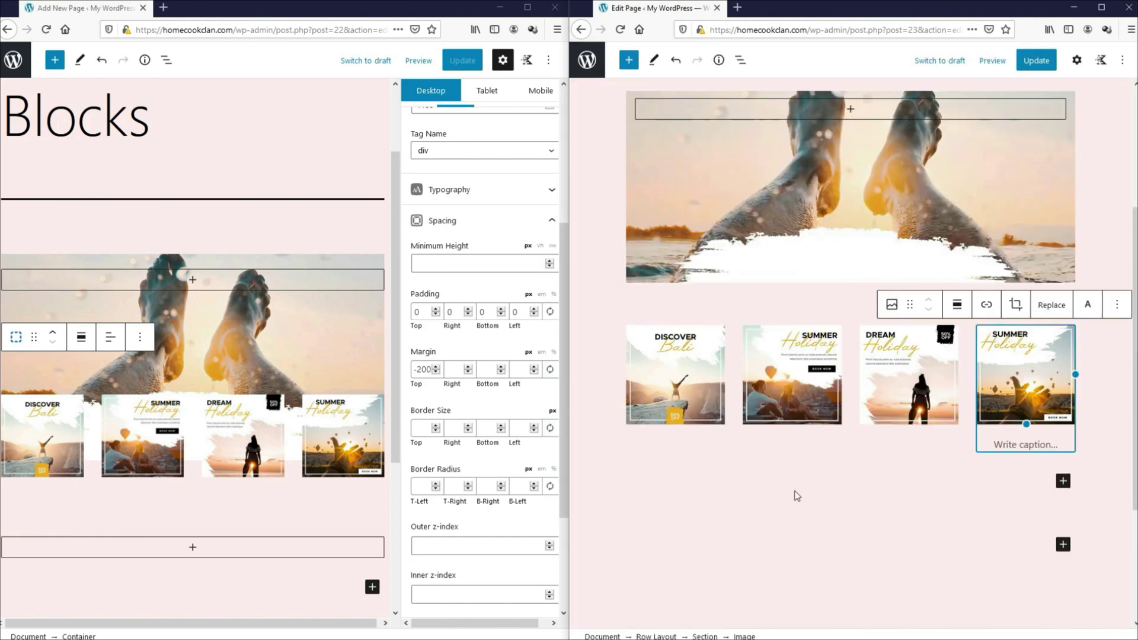
Step: Set the four-column row's padding to 0 on every side
left_click(646, 635)
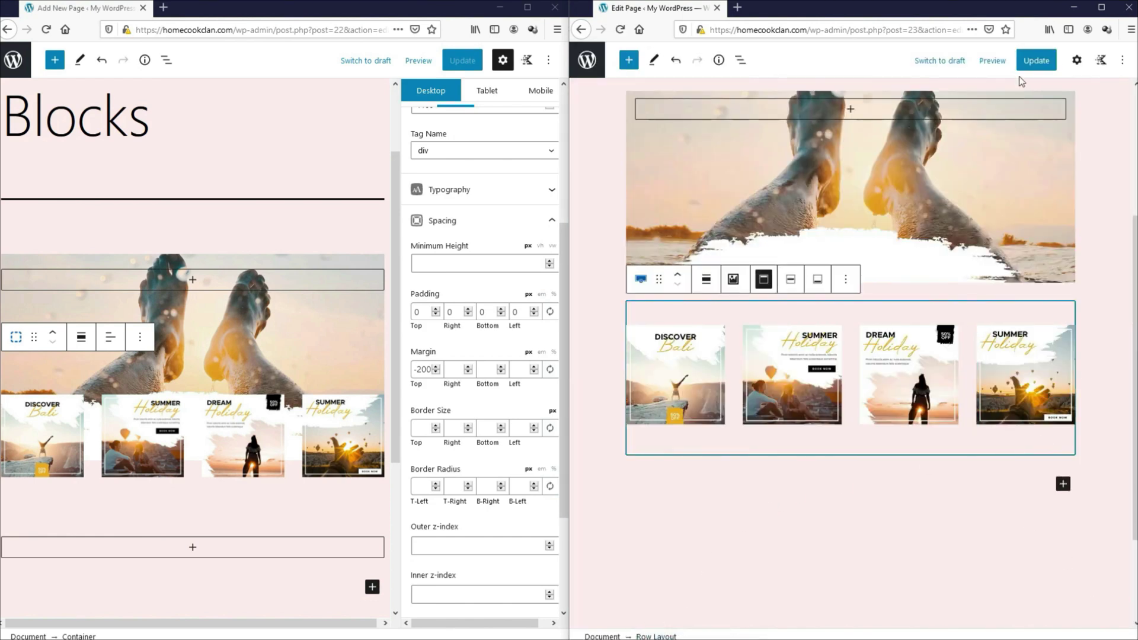
left_click(1076, 60)
left_click(1014, 374)
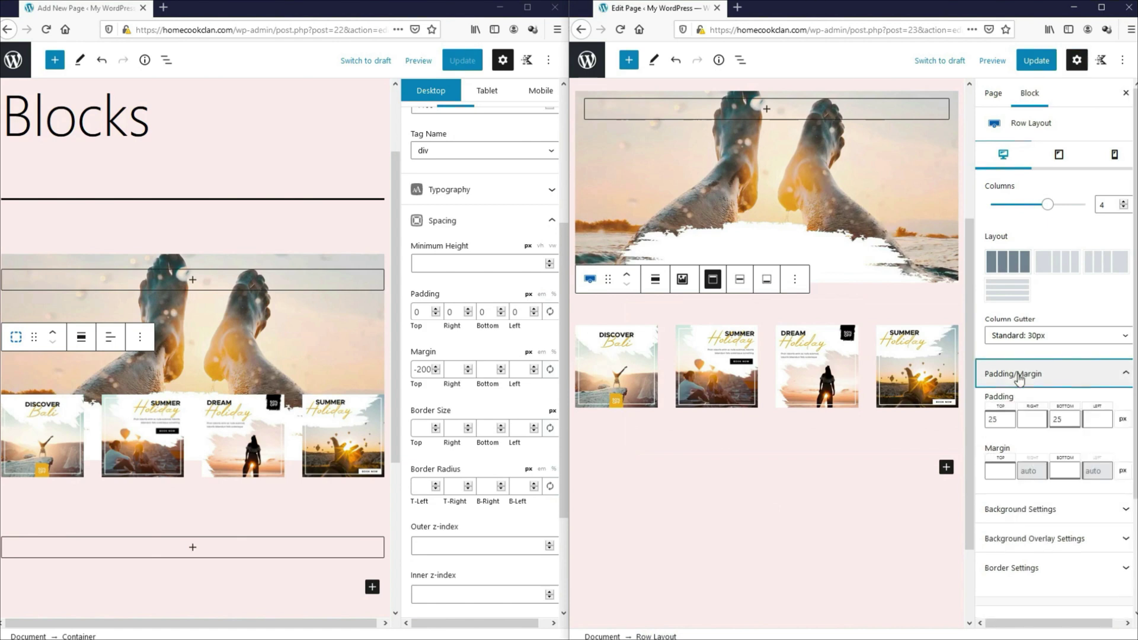
left_click(1000, 417)
key("BackSpace")
key("BackSpace")
type("0")
left_click(1031, 418)
type("0")
left_click(1061, 419)
key("BackSpace")
key("BackSpace")
type("0")
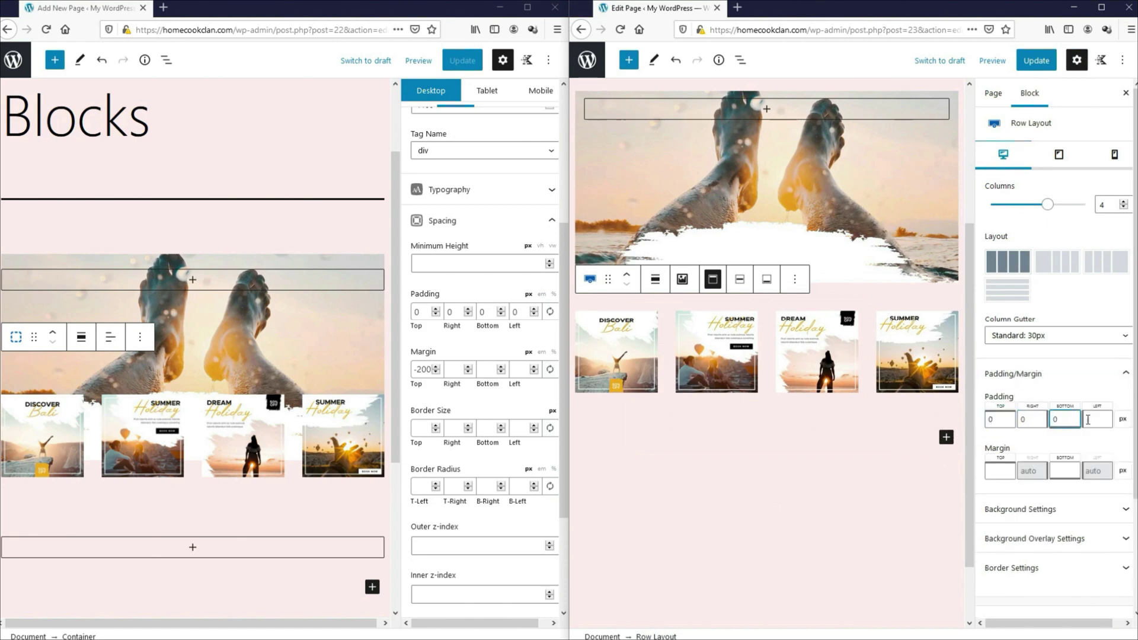
left_click(1087, 420)
Step: Give the row a -200 top margin, update, and preview the Kadence page in a new tab
left_click(1004, 471)
type("-200")
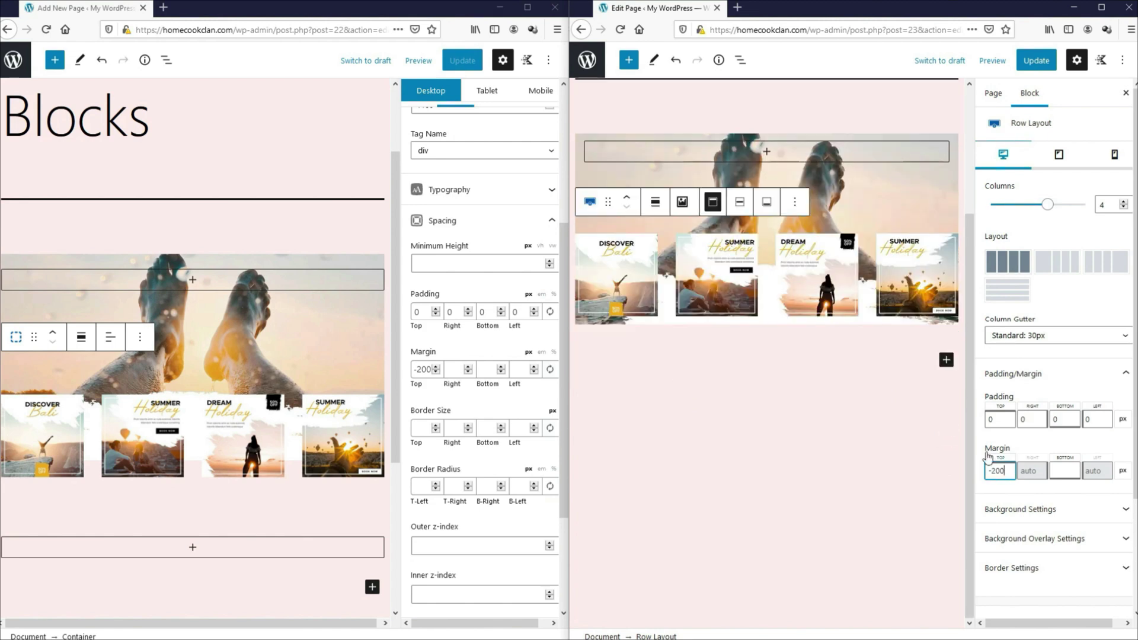
left_click(1038, 60)
left_click(980, 61)
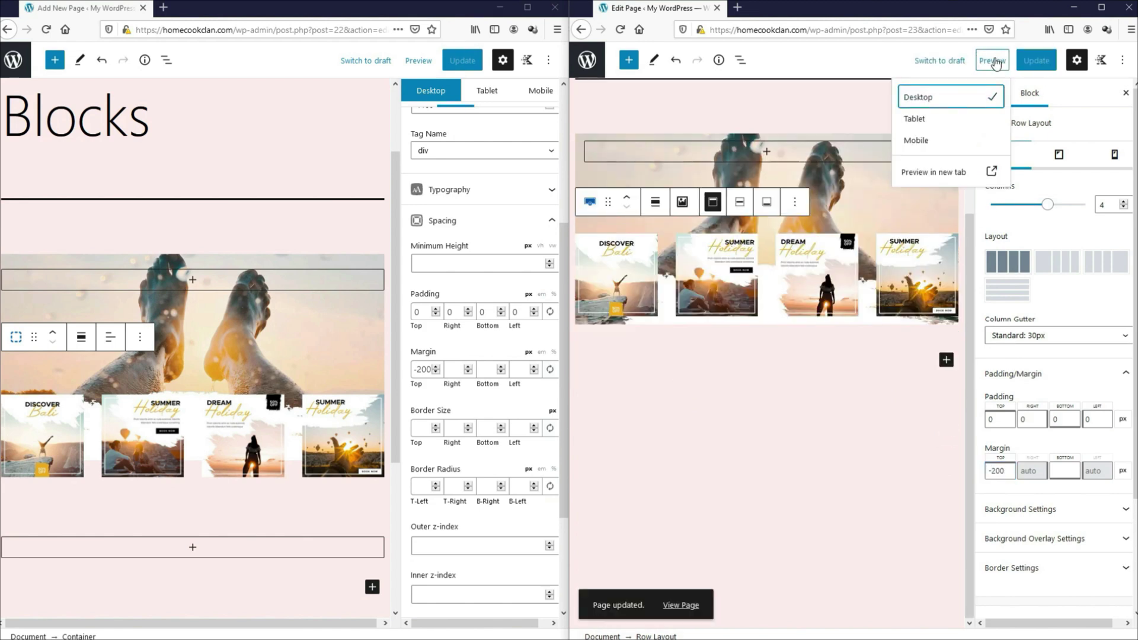
left_click(950, 171)
Step: Preview the Generate Blocks page in a new tab, then search Google for 'google page speed insights'
left_click(418, 61)
left_click(355, 173)
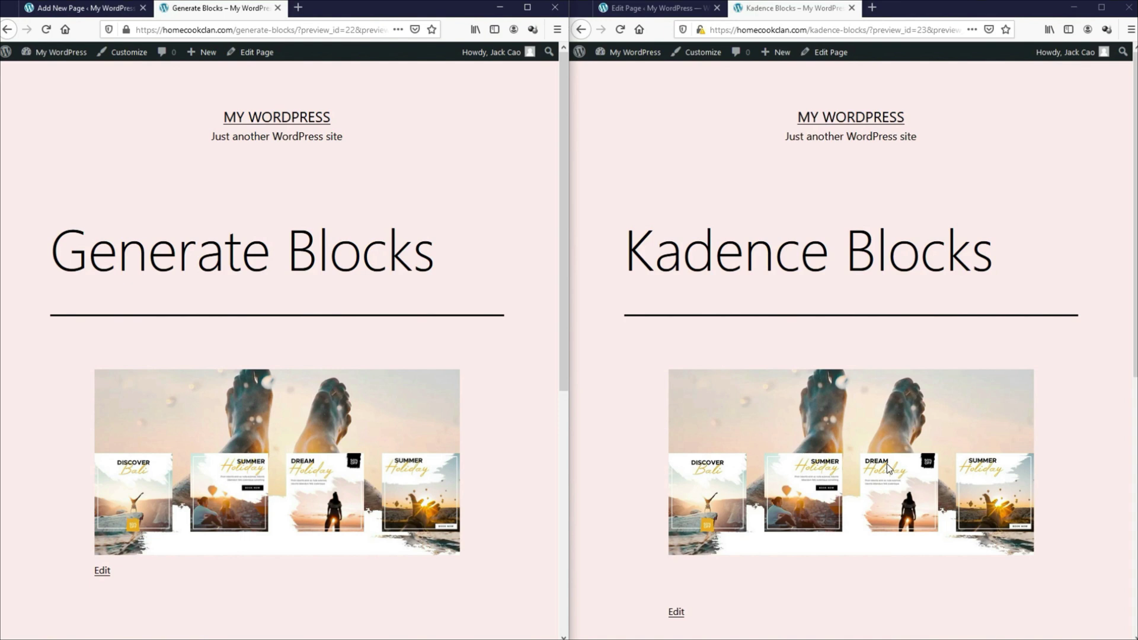
key("ctrl+t")
type("google page speed insights")
key("Return")
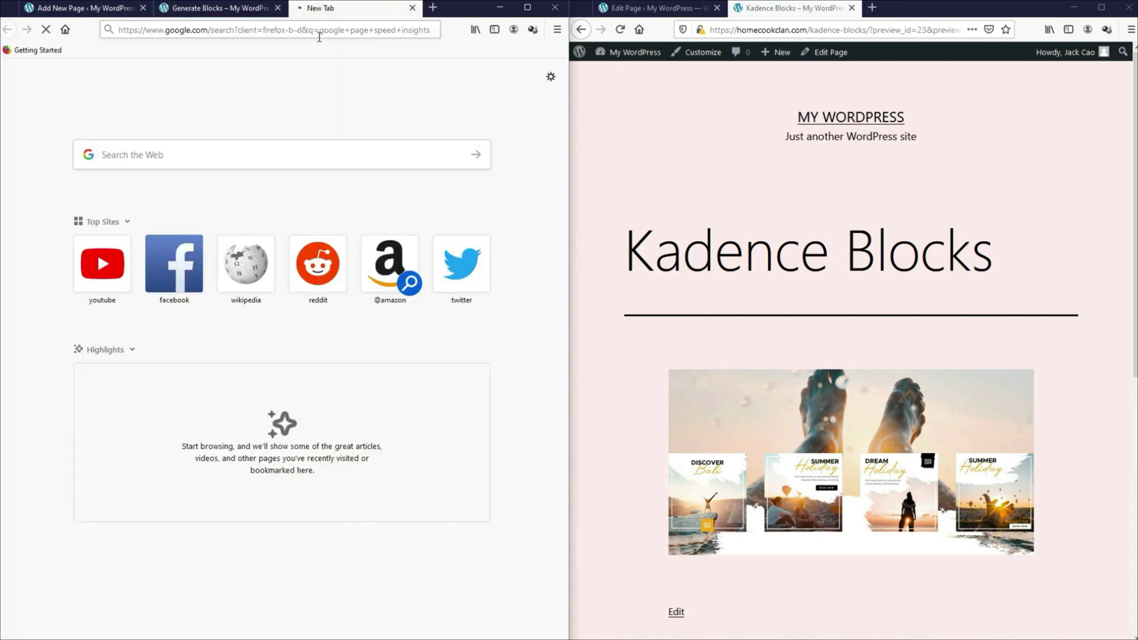
Step: Run mobile PageSpeed Insights tests on the generate-blocks and kadence-blocks pages and scroll to their lab data
left_click(166, 171)
left_click(325, 31)
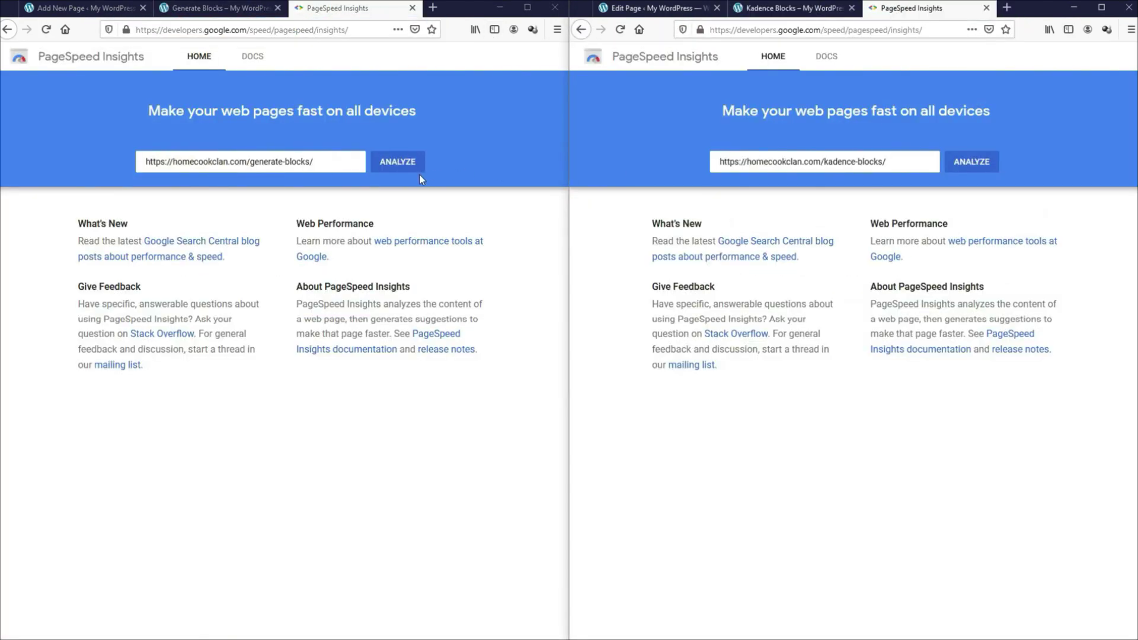
left_click(415, 169)
left_click(960, 167)
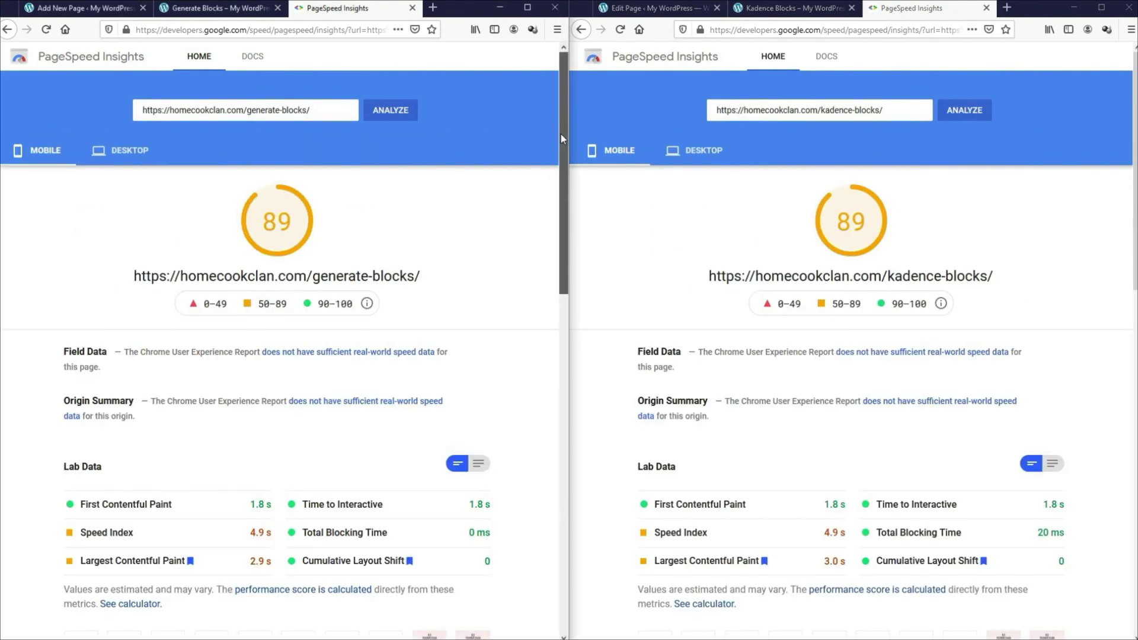
left_click_drag(562, 139, 553, 281)
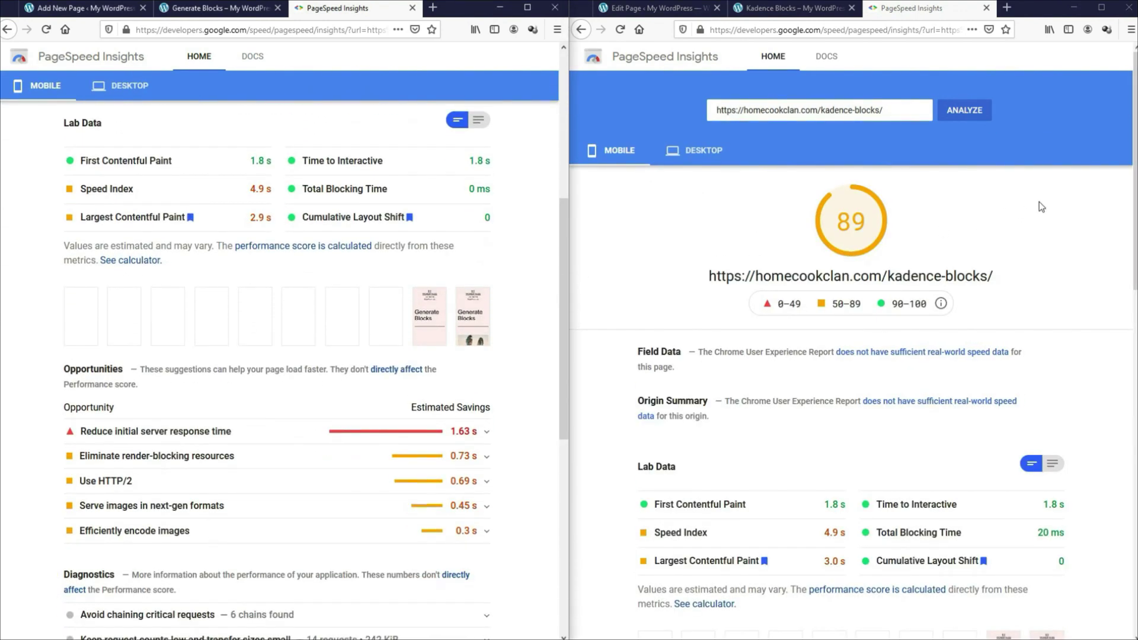
left_click_drag(1135, 187, 1134, 328)
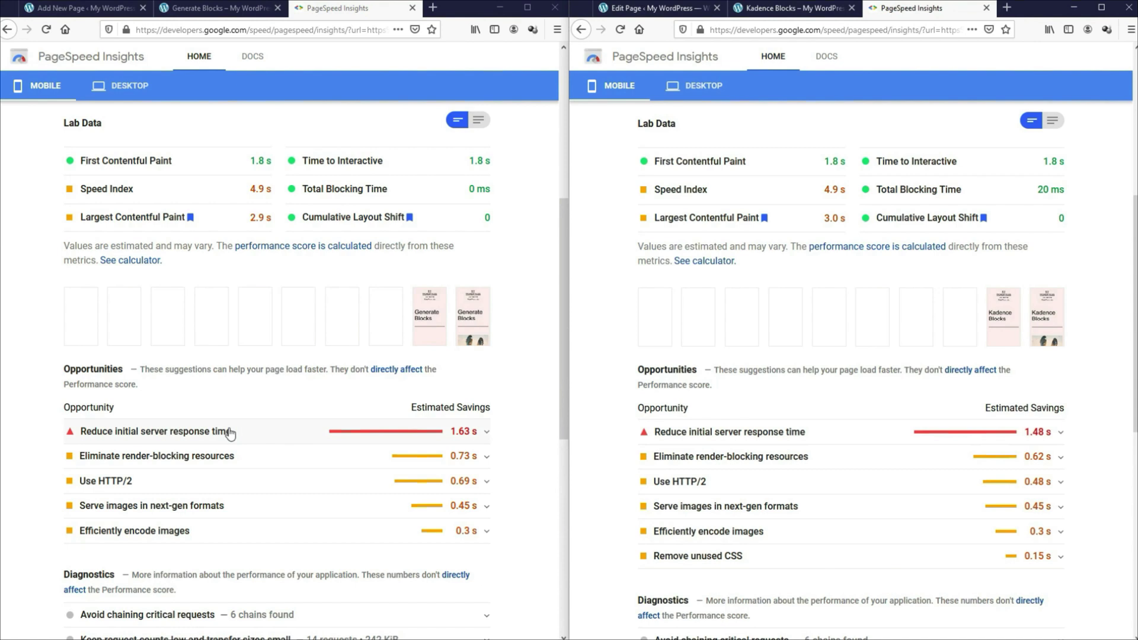
left_click_drag(558, 365, 558, 348)
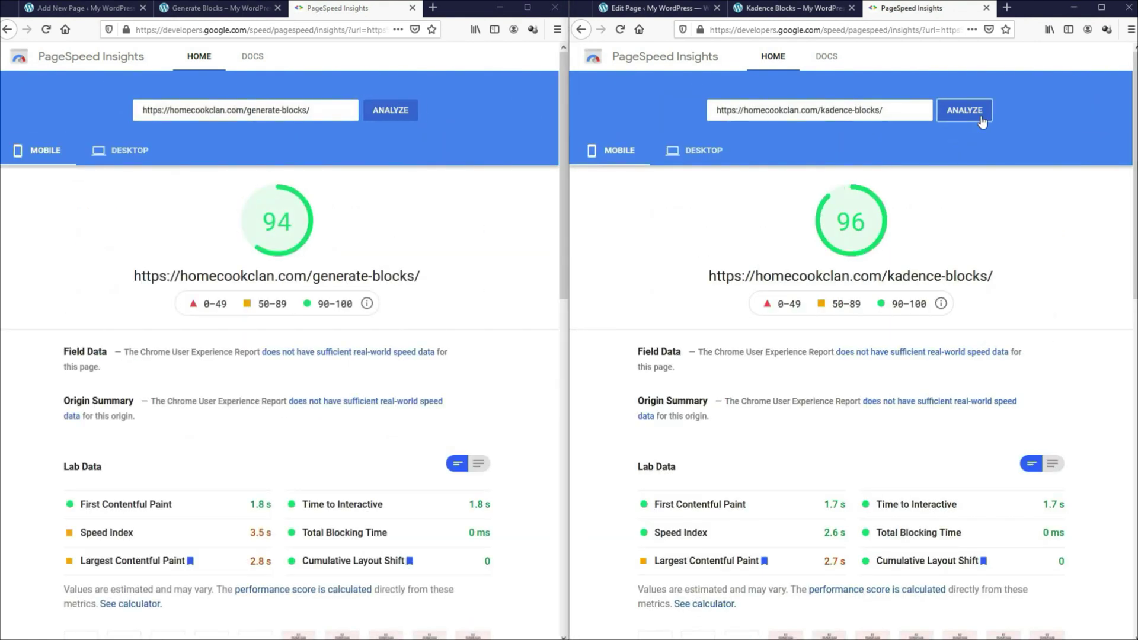
Step: Scroll through both re-tested reports: 94 for generate-blocks and 96 for kadence-blocks
scroll(566, 132, "down", 5)
scroll(1132, 373, "down", 5)
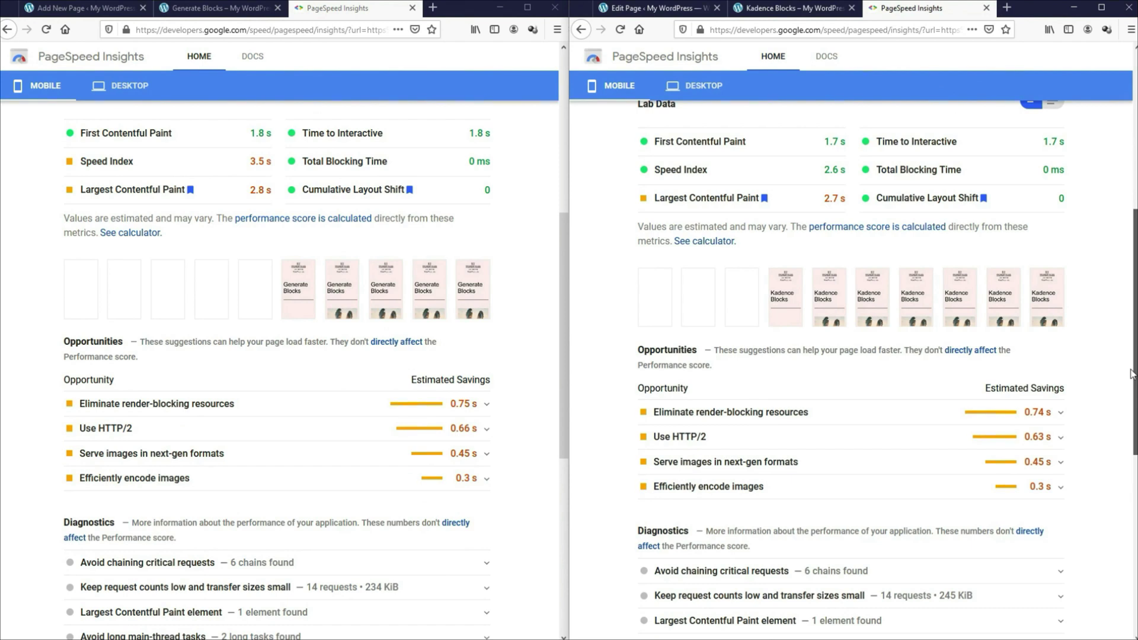
left_click_drag(1132, 374, 1101, 198)
left_click_drag(561, 294, 546, 115)
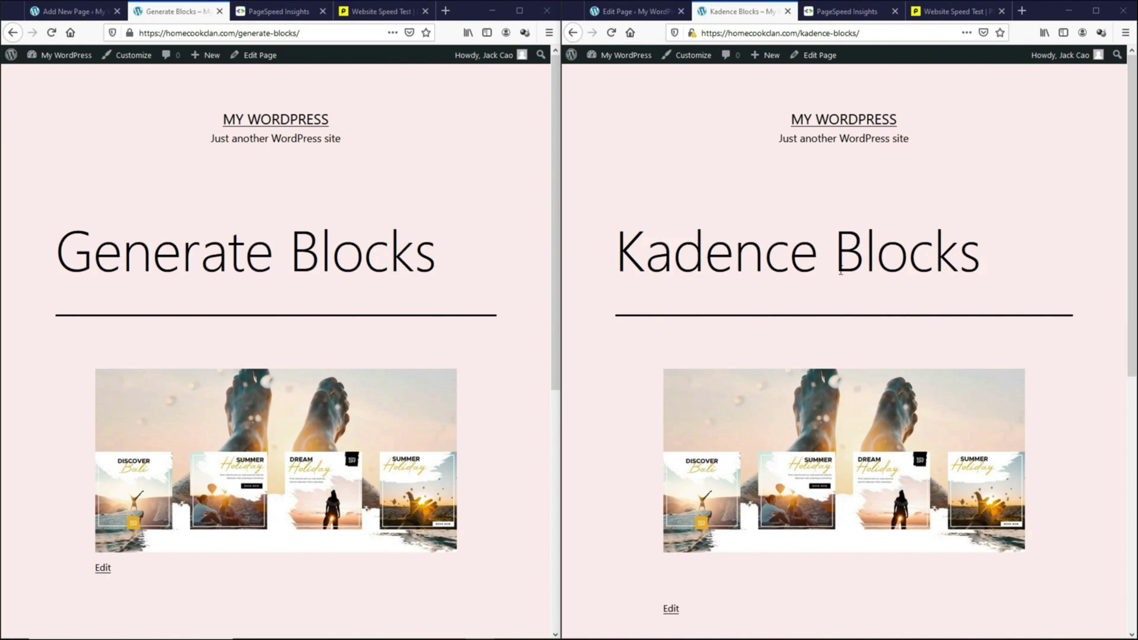
Step: Narrow both browser windows to phone width, scroll the stacked images, then return to the Kadence editor
left_click_drag(567, 252, 274, 252)
left_click_drag(1132, 276, 545, 216)
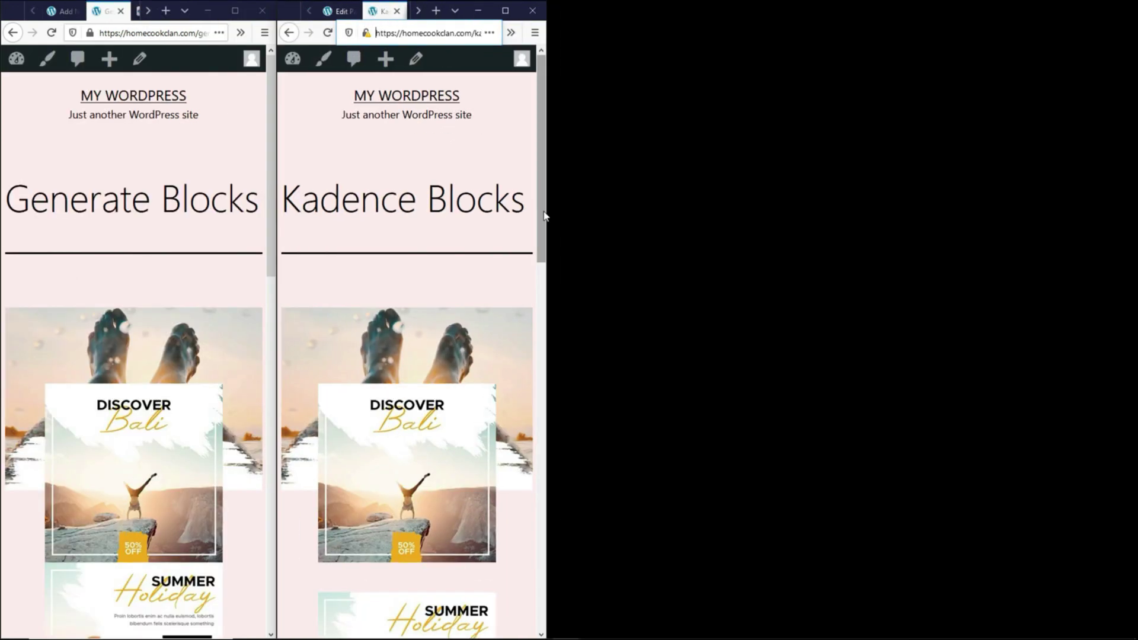
scroll(194, 363, "down", 5)
scroll(409, 368, "down", 5)
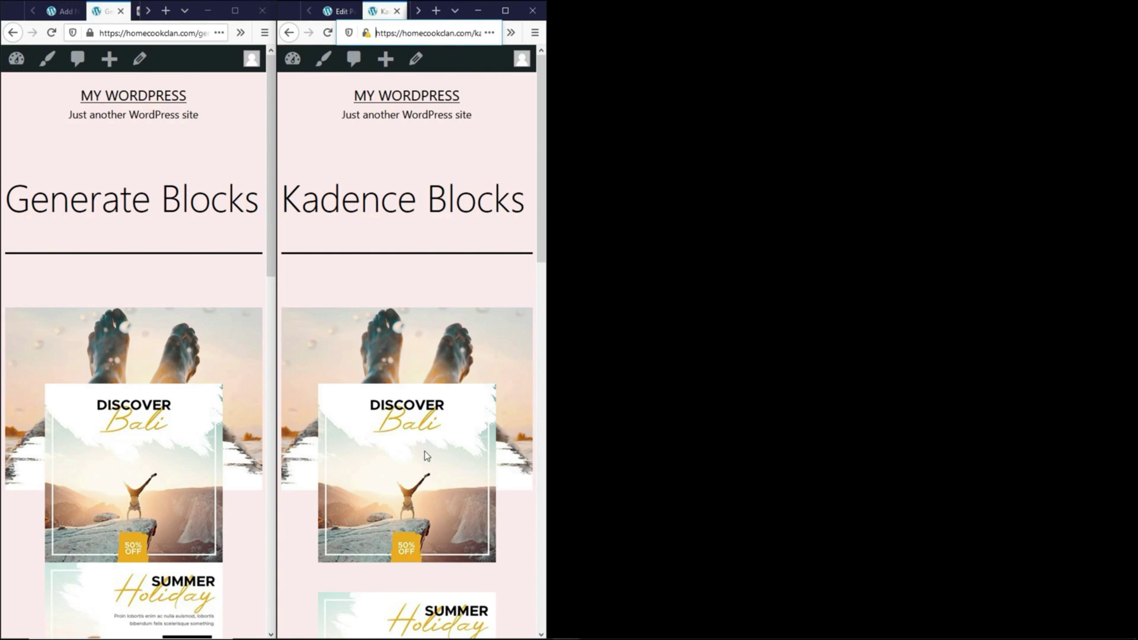
scroll(424, 452, "down", 5)
scroll(424, 132, "up", 5)
left_click(340, 20)
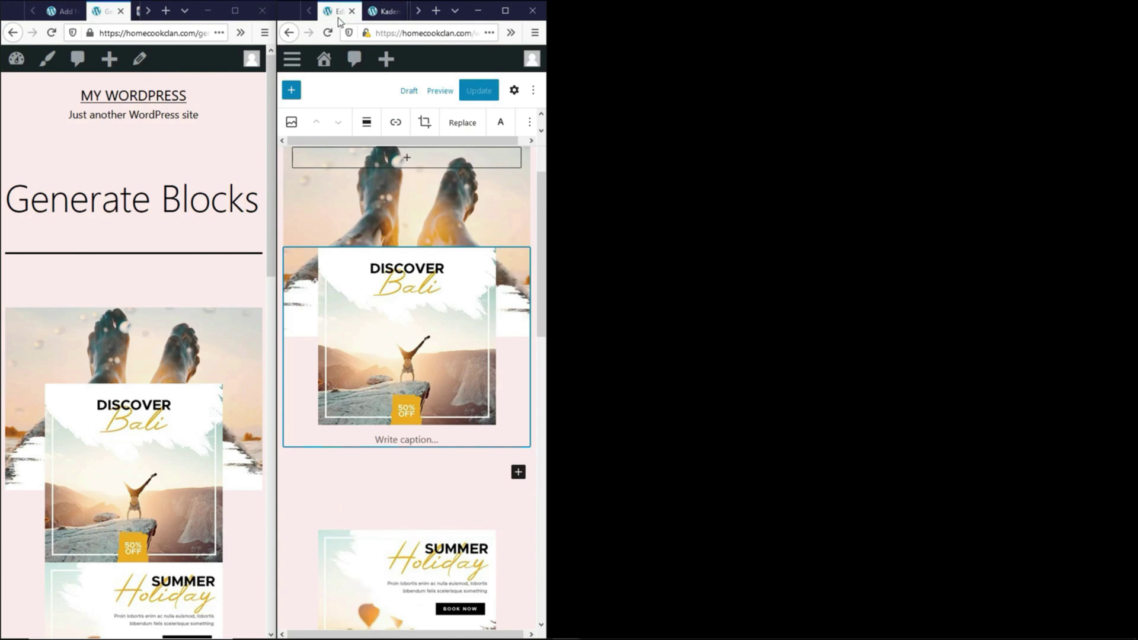
Step: Give the Kadence image row a 2x2 mobile layout, update the page, and view it live
left_click(505, 10)
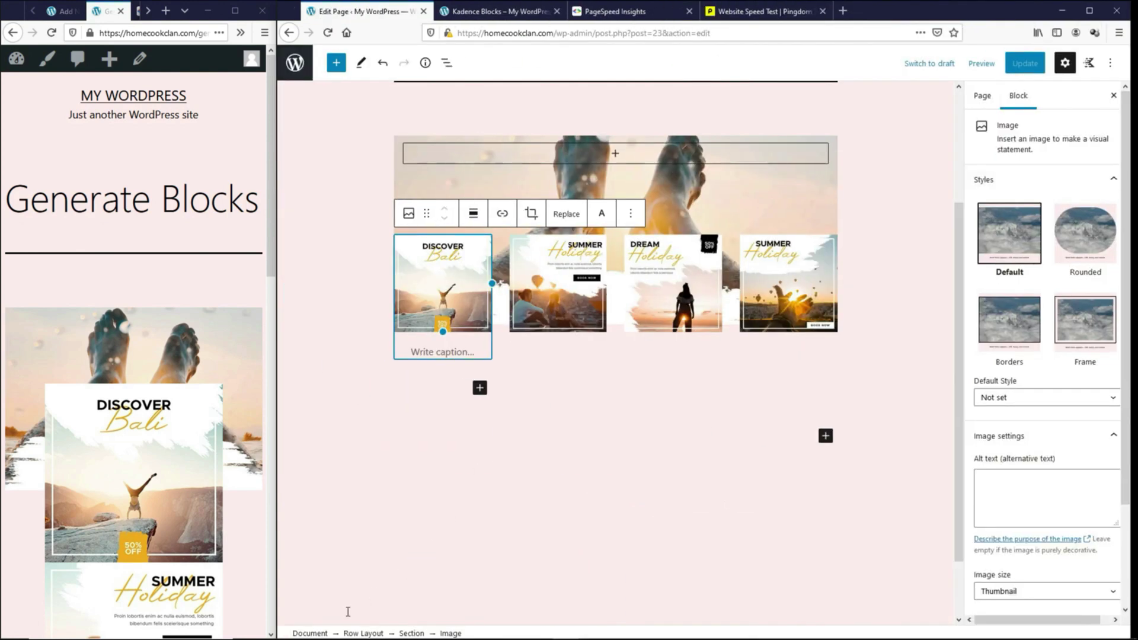
left_click(366, 633)
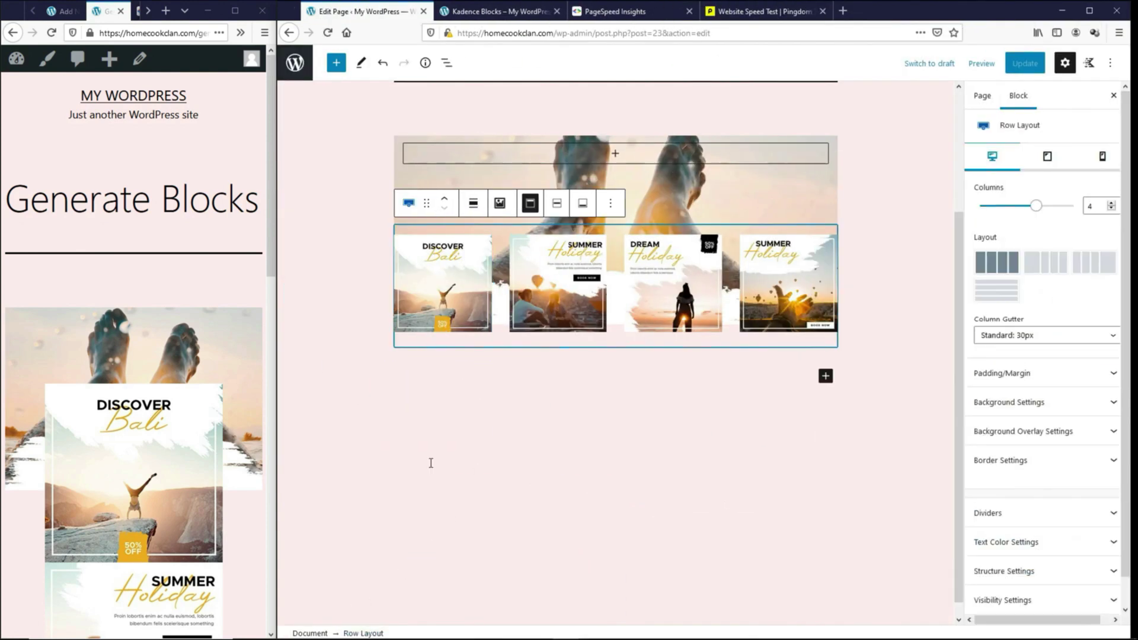
left_click(1103, 158)
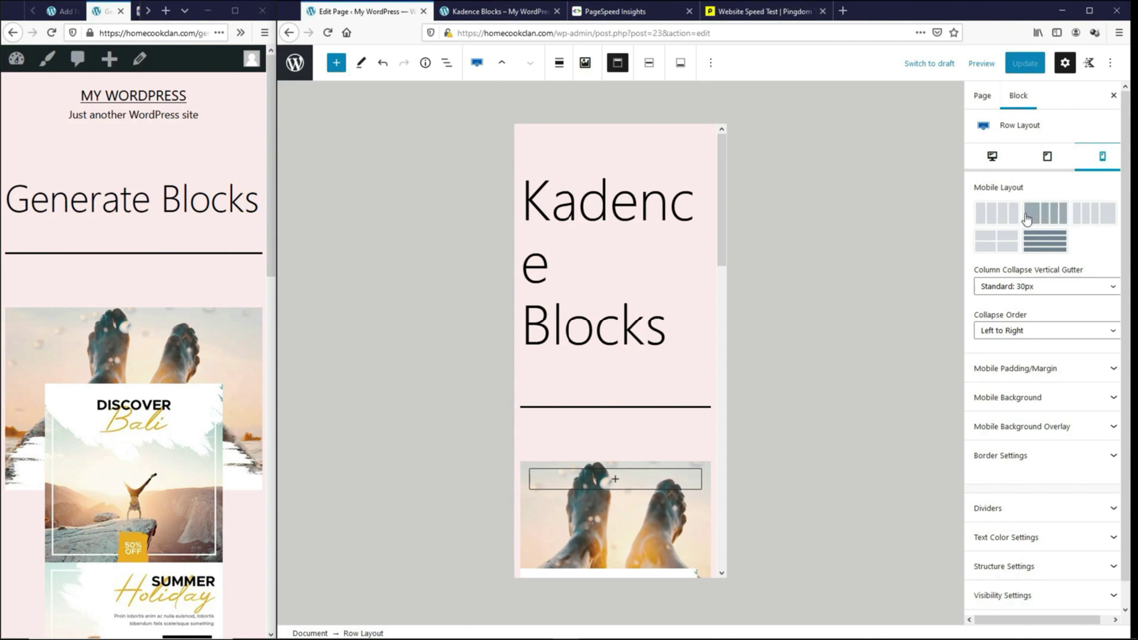
left_click(1012, 240)
scroll(642, 371, "down", 5)
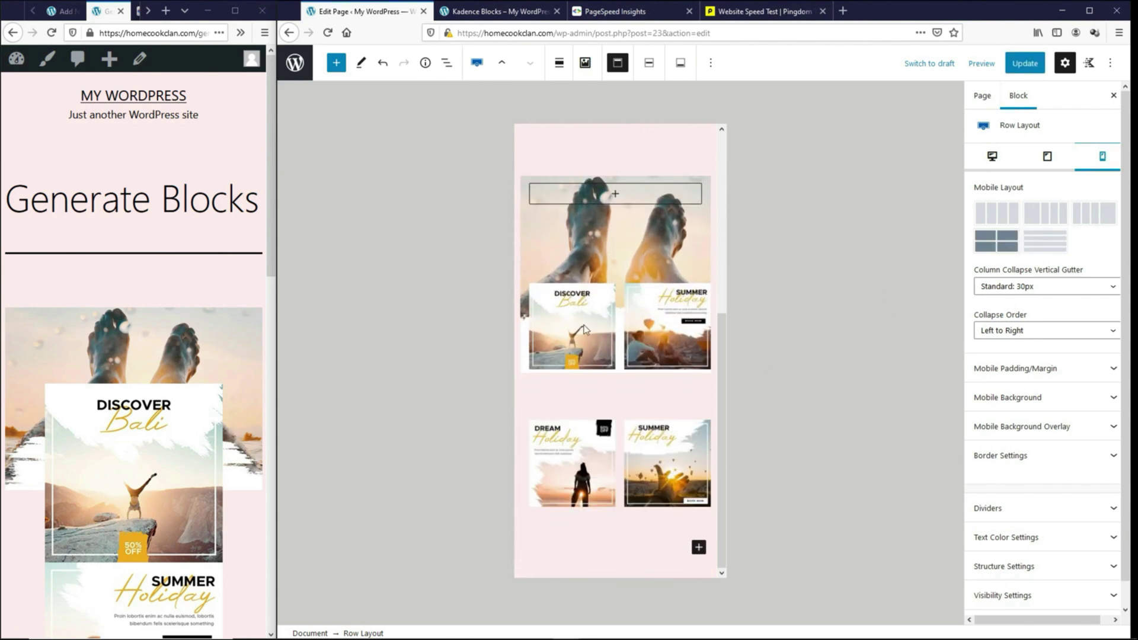
left_click(1021, 66)
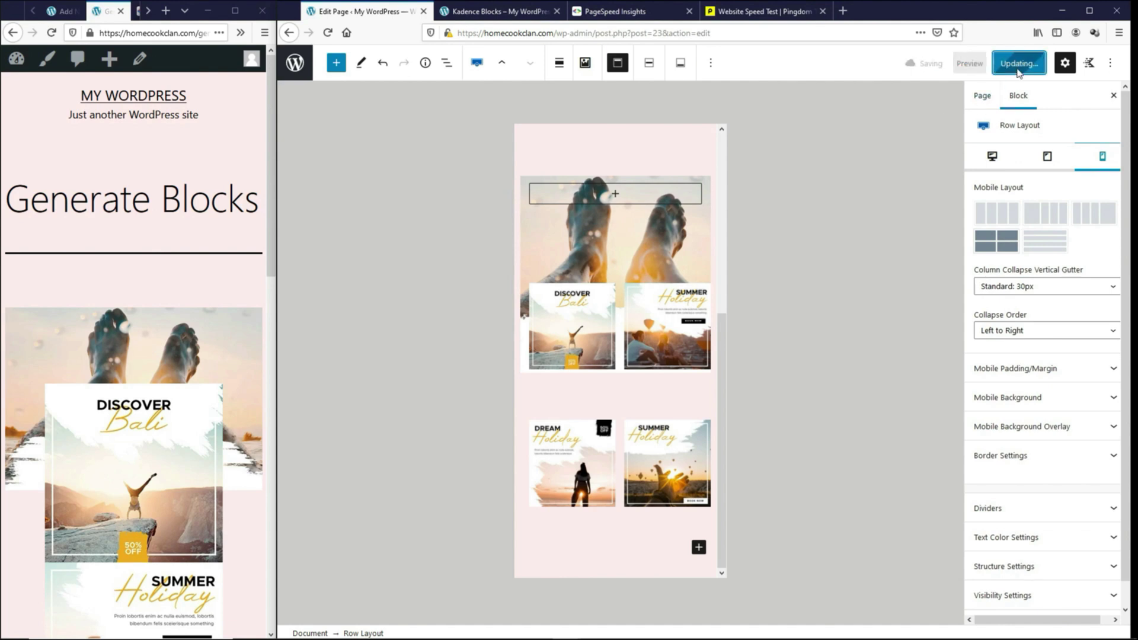
left_click(489, 12)
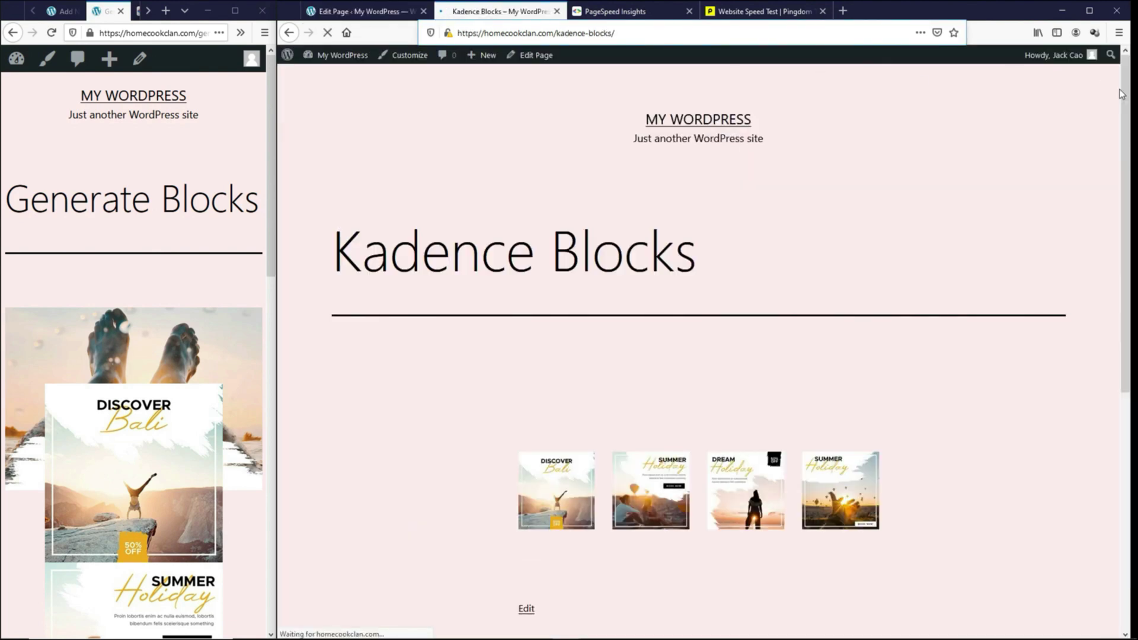
Step: Check the Kadence page's 2x2 grid at phone width, then maximize the Generate Blocks editor
left_click_drag(1137, 356, 545, 356)
scroll(477, 258, "down", 3)
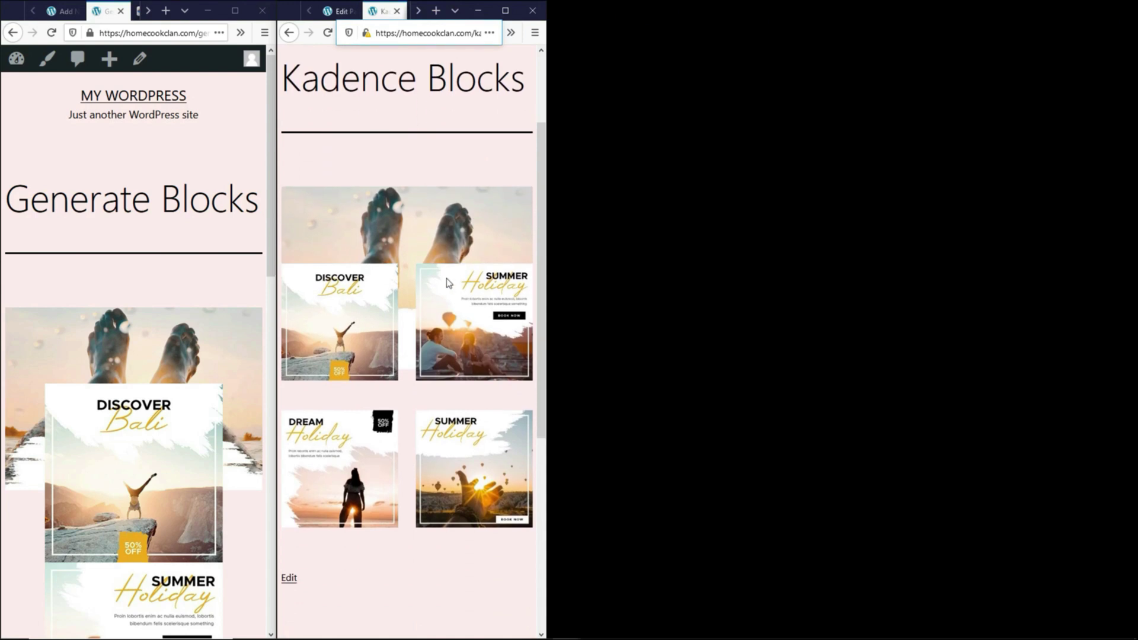
left_click(64, 12)
left_click(235, 11)
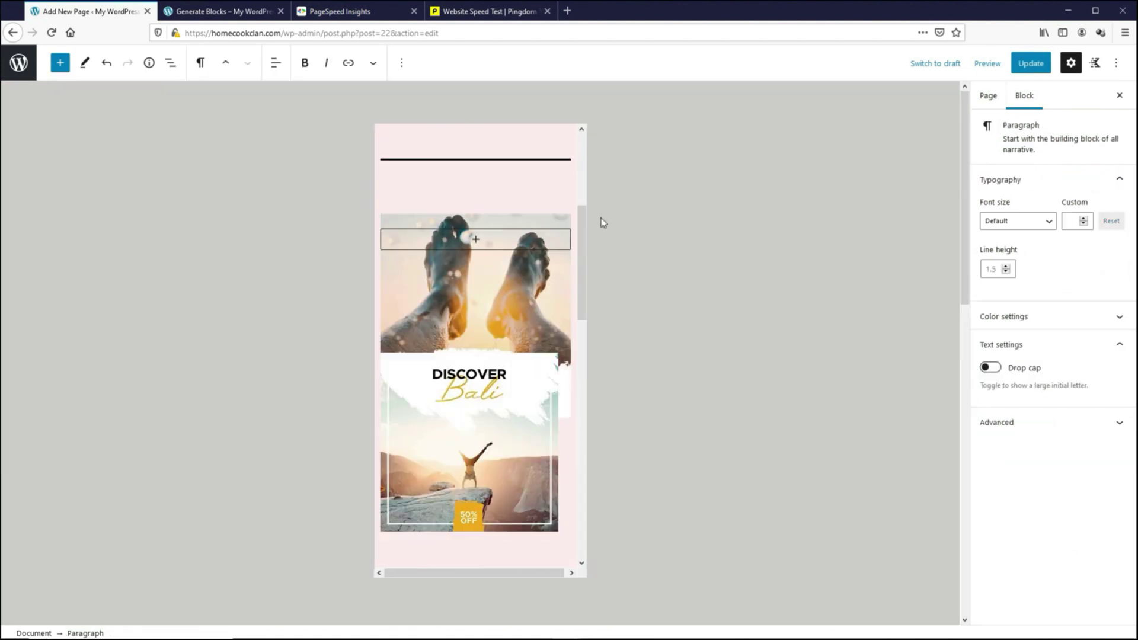
Step: Set the Bali image's dimensions to 50%
left_click(1012, 561)
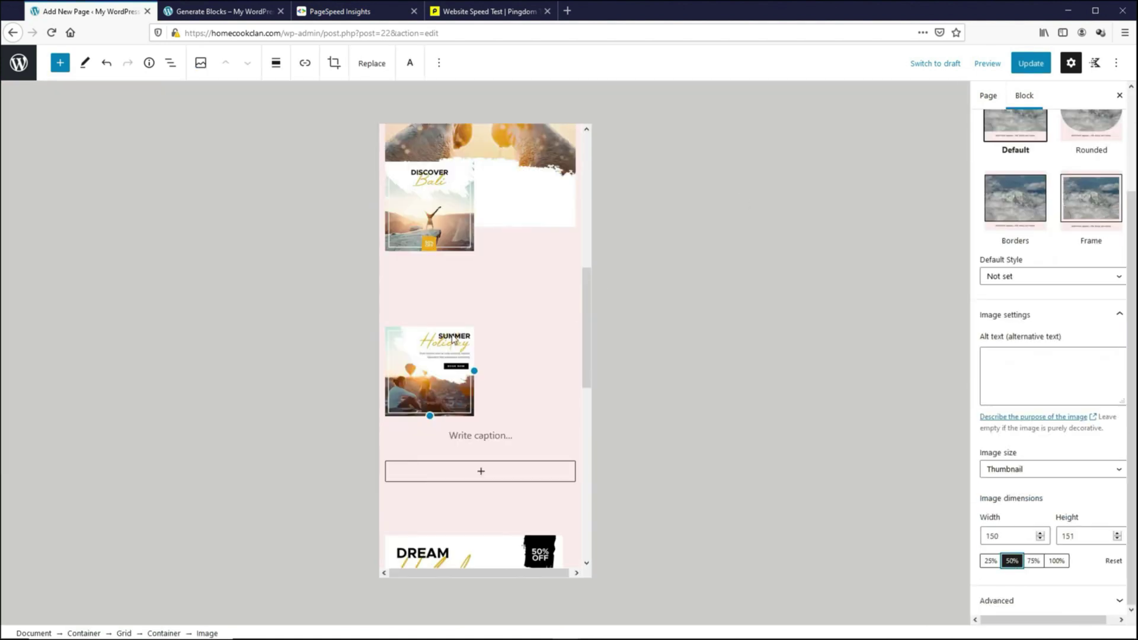